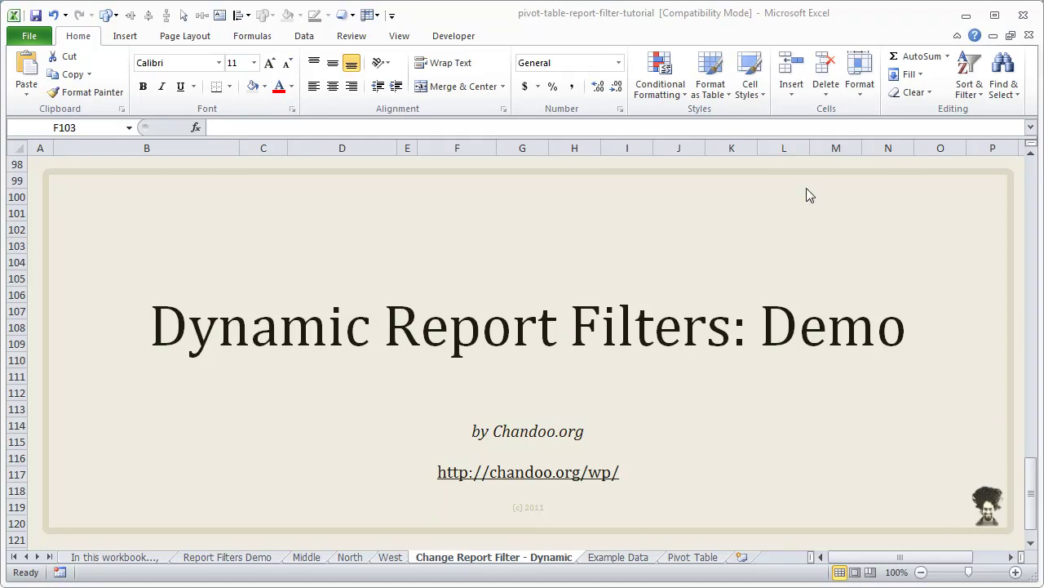
# - Scroll to the top and switch the region chart to North, then to West
pyautogui.click(656, 18)
pyautogui.moveTo(1031, 512); pyautogui.dragTo(1031, 196)
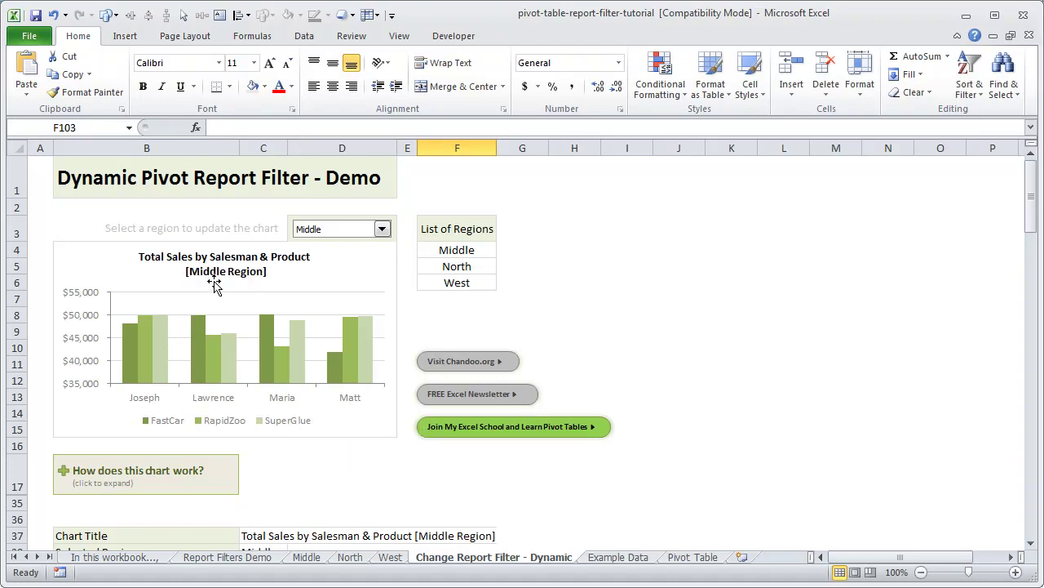
pyautogui.click(380, 230)
pyautogui.click(359, 254)
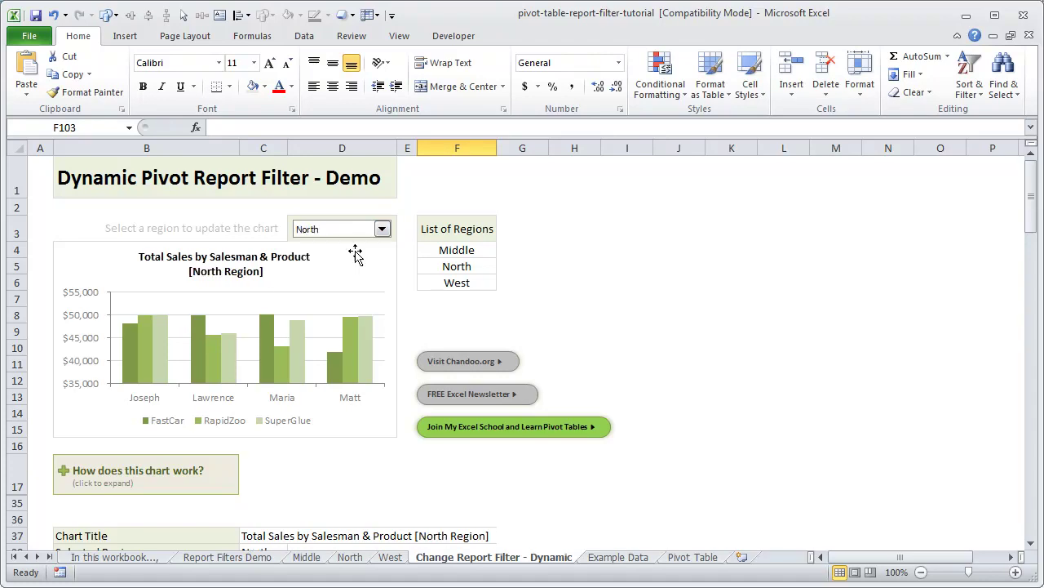
pyautogui.click(381, 230)
pyautogui.click(371, 265)
# - Return the chart to the Middle region and select it to show its PivotTable field list
pyautogui.click(381, 229)
pyautogui.click(339, 244)
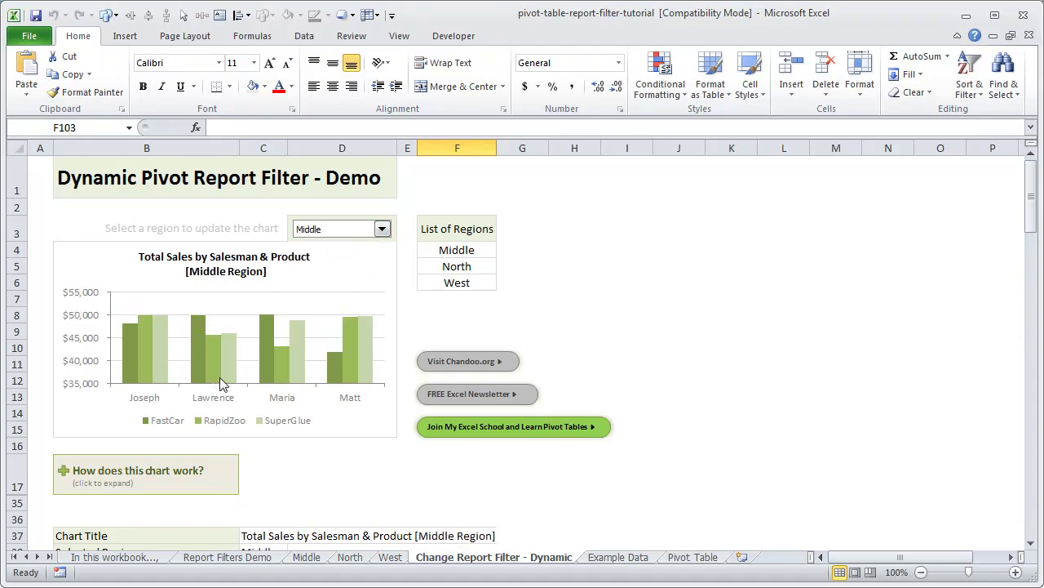
pyautogui.click(243, 306)
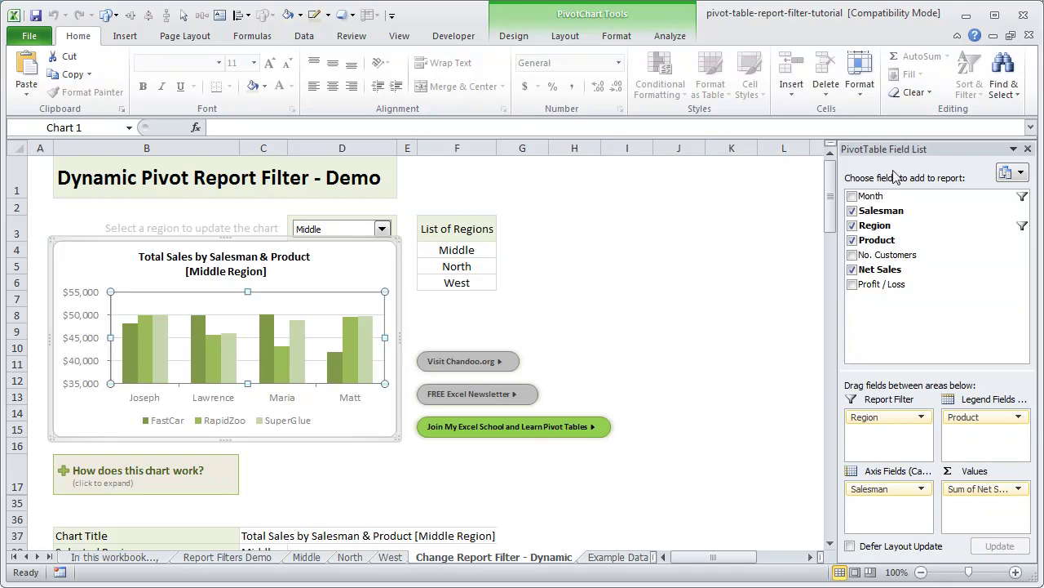
# - Deselect the chart and switch the region drop-down to North, then West
pyautogui.click(622, 349)
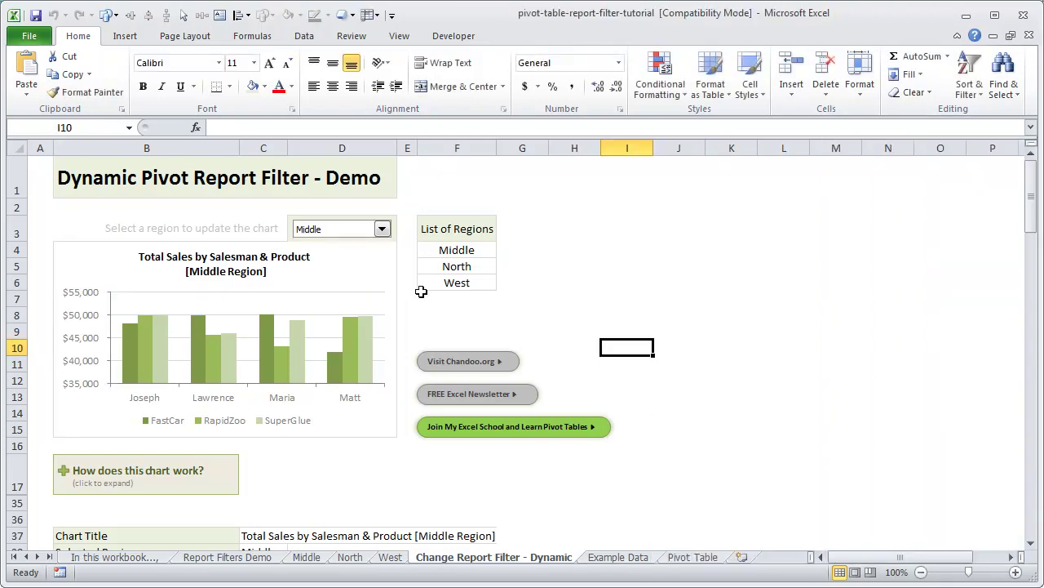
pyautogui.click(380, 229)
pyautogui.click(366, 251)
pyautogui.click(380, 230)
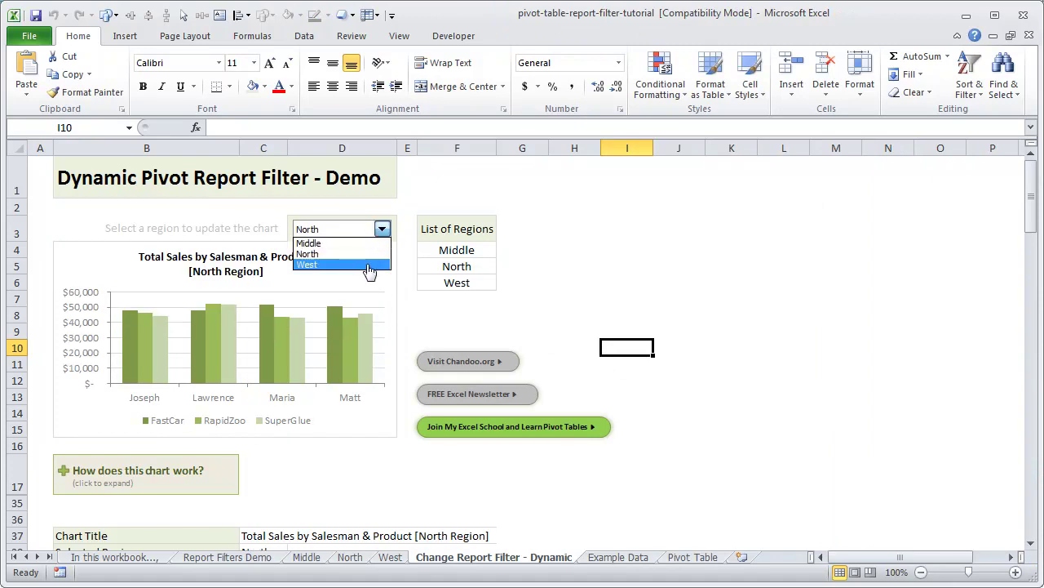
pyautogui.click(369, 265)
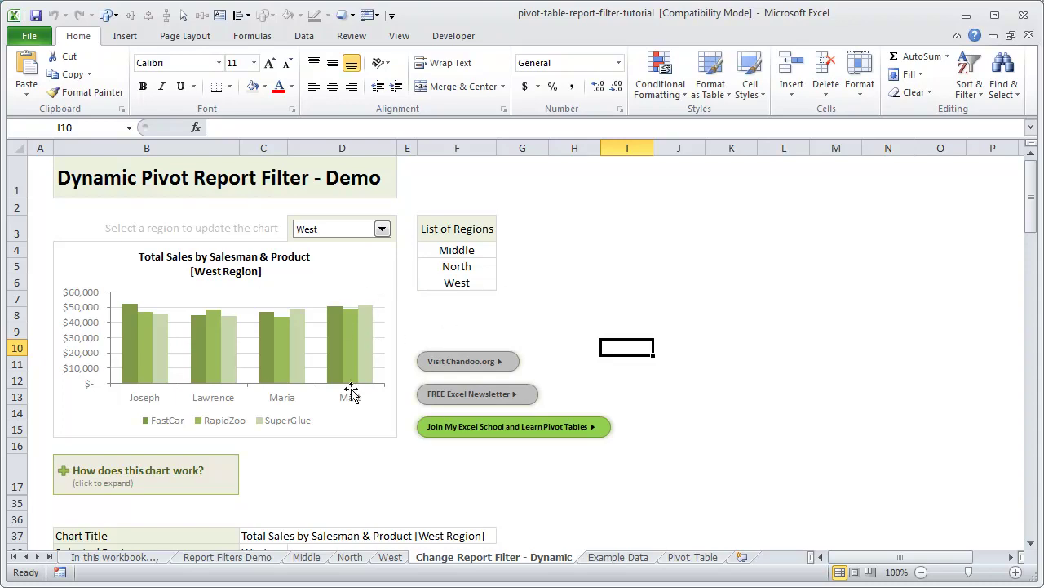
# - Reopen the region list and close it, leaving West selected
pyautogui.click(570, 282)
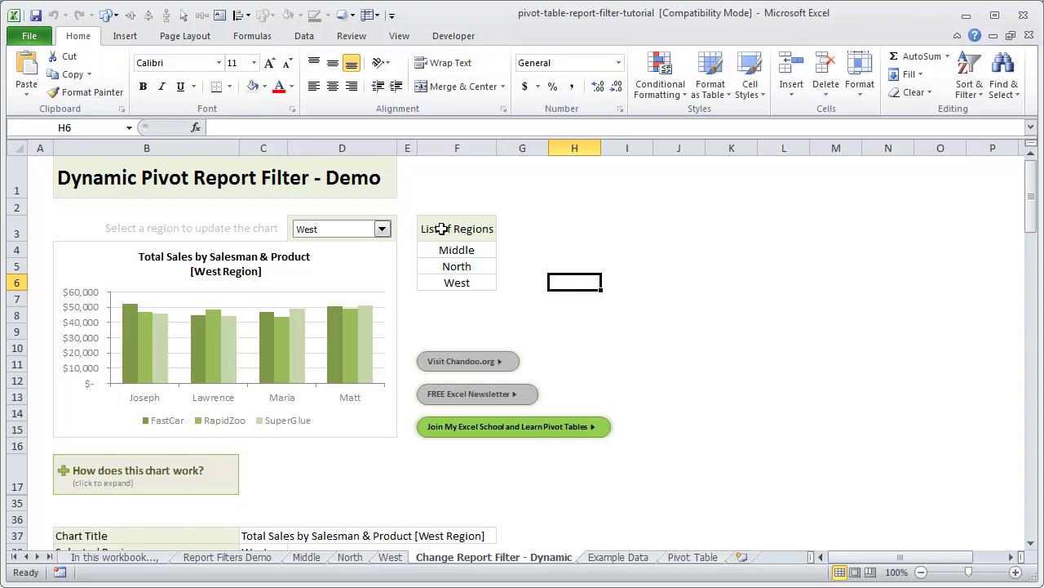
pyautogui.click(359, 229)
pyautogui.click(359, 229)
# - Check the drop-down's =D3 cell link and move it off D3, beside the List of Regions in column H
pyautogui.rightClick(359, 230)
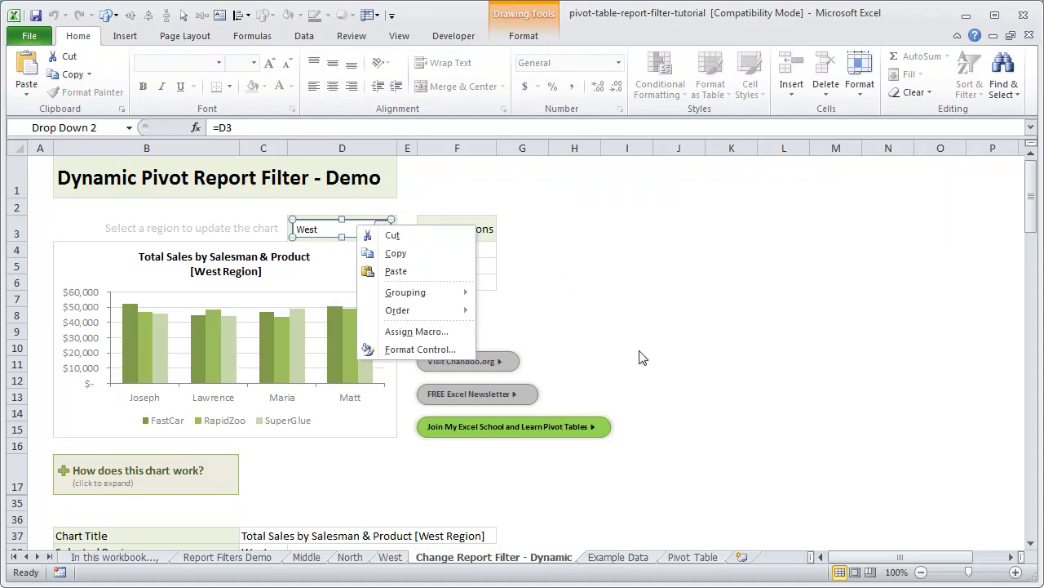
pyautogui.click(650, 329)
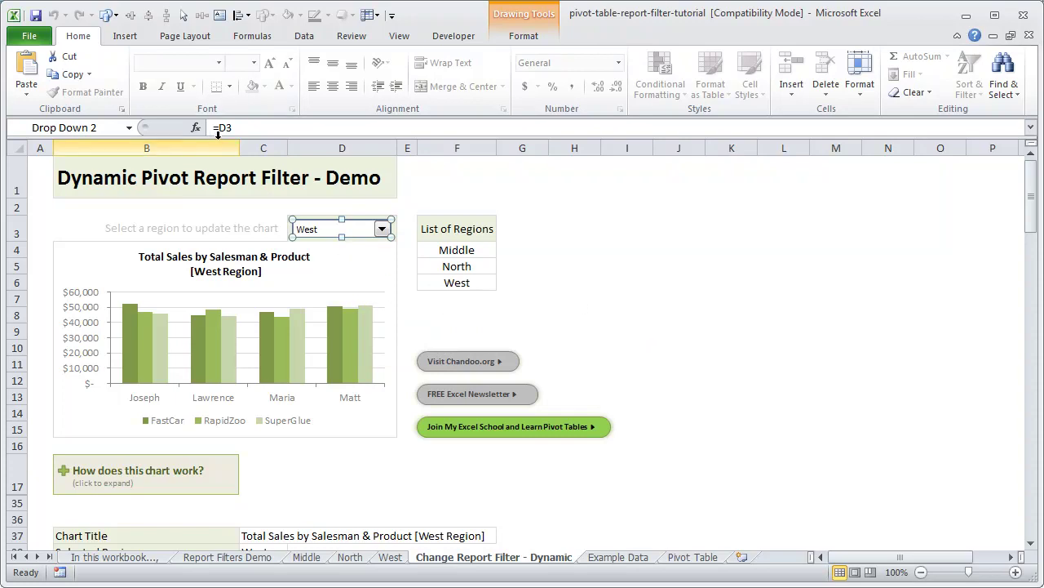
pyautogui.moveTo(212, 127); pyautogui.dragTo(234, 127)
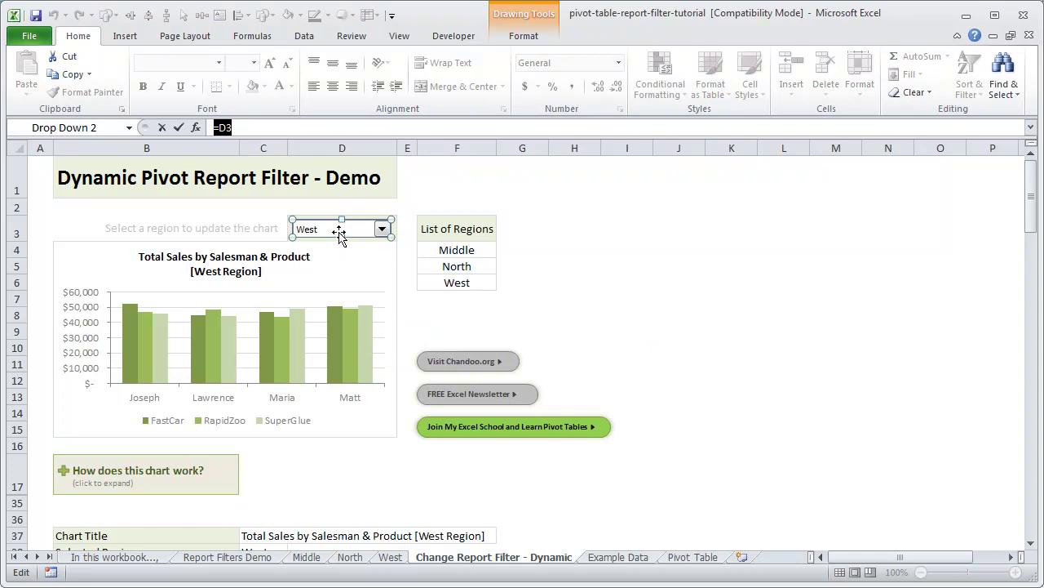
pyautogui.moveTo(337, 226); pyautogui.dragTo(624, 244)
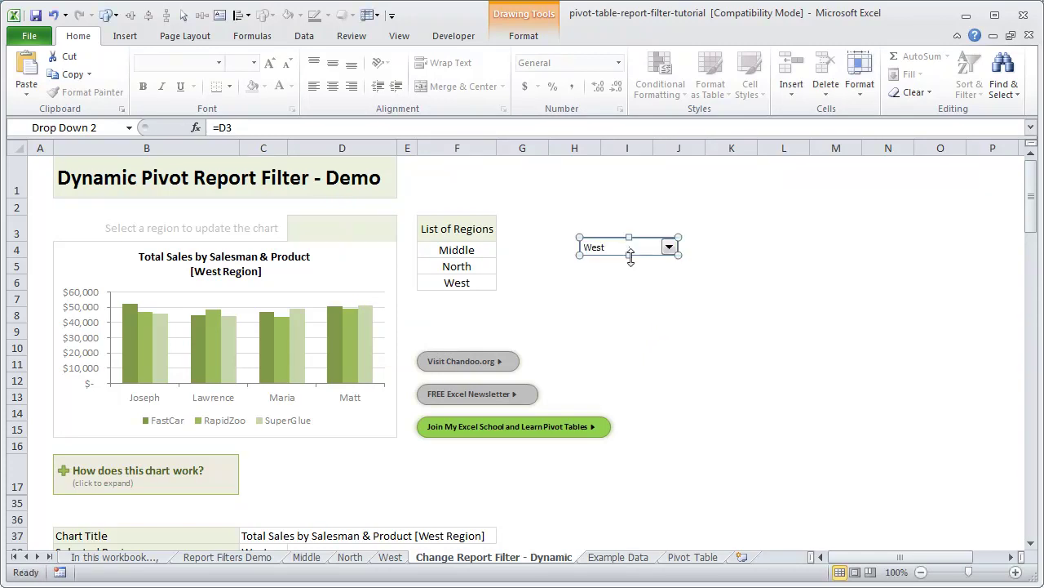
pyautogui.click(669, 236)
pyautogui.click(669, 246)
# - Show the Middle region in the chart and inspect the value 1 in linked cell D3
pyautogui.click(648, 261)
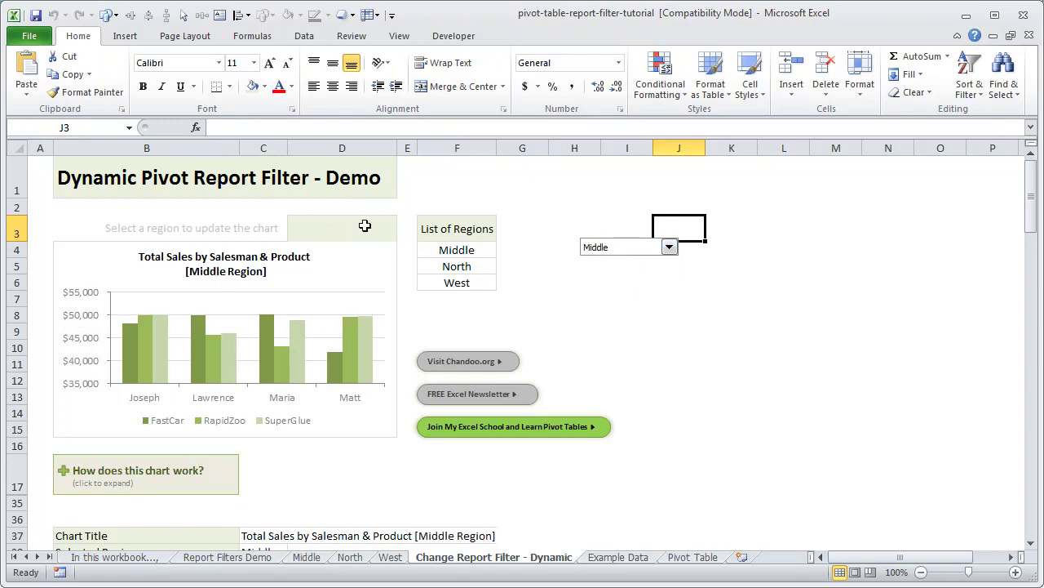
pyautogui.click(365, 225)
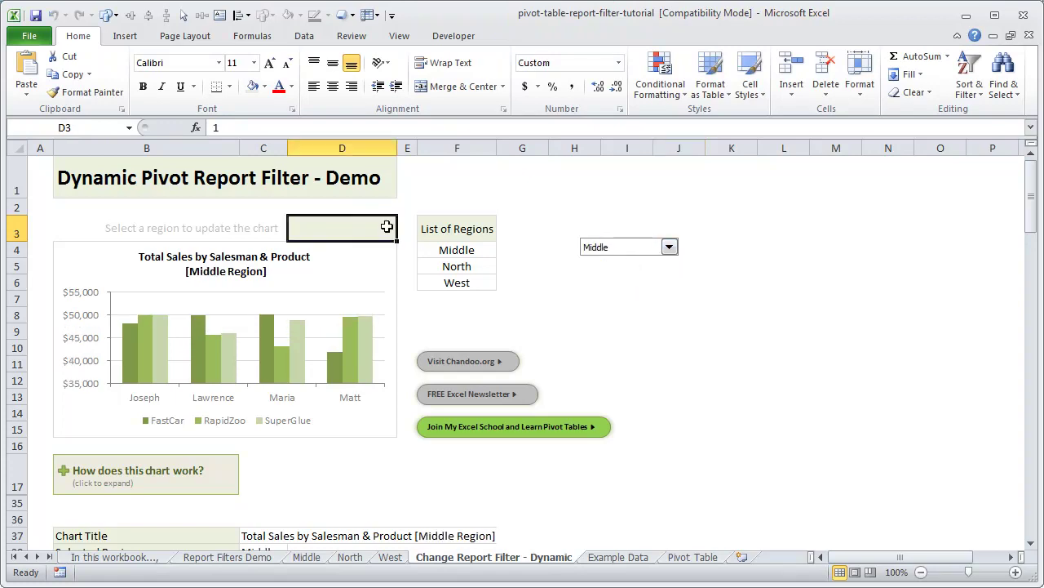
pyautogui.doubleClick(234, 127)
pyautogui.press('Escape')
# - Choose North in the drop-down and confirm D3 now holds 2
pyautogui.click(669, 246)
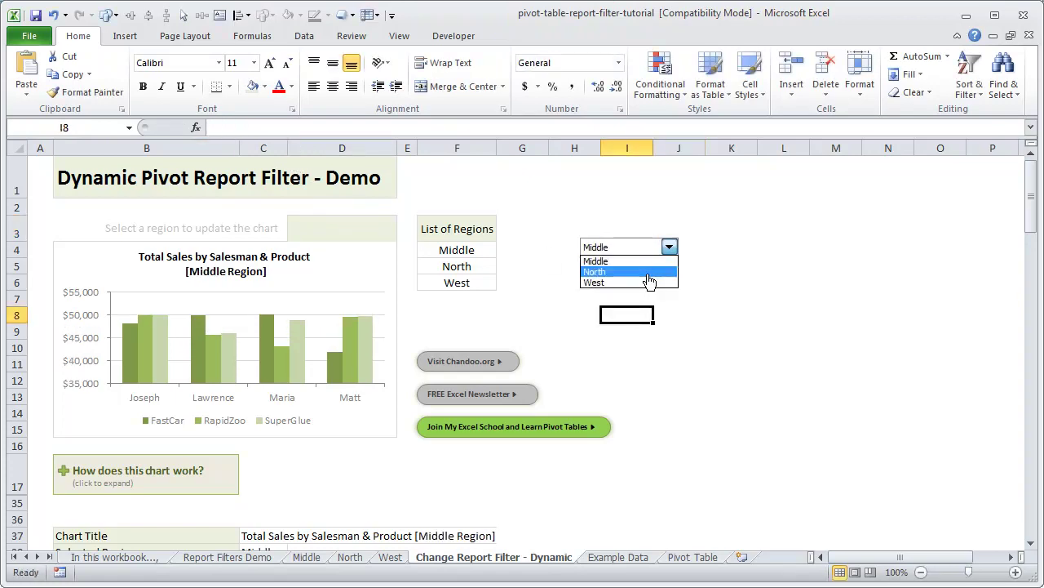
pyautogui.click(647, 271)
pyautogui.click(733, 315)
pyautogui.click(335, 234)
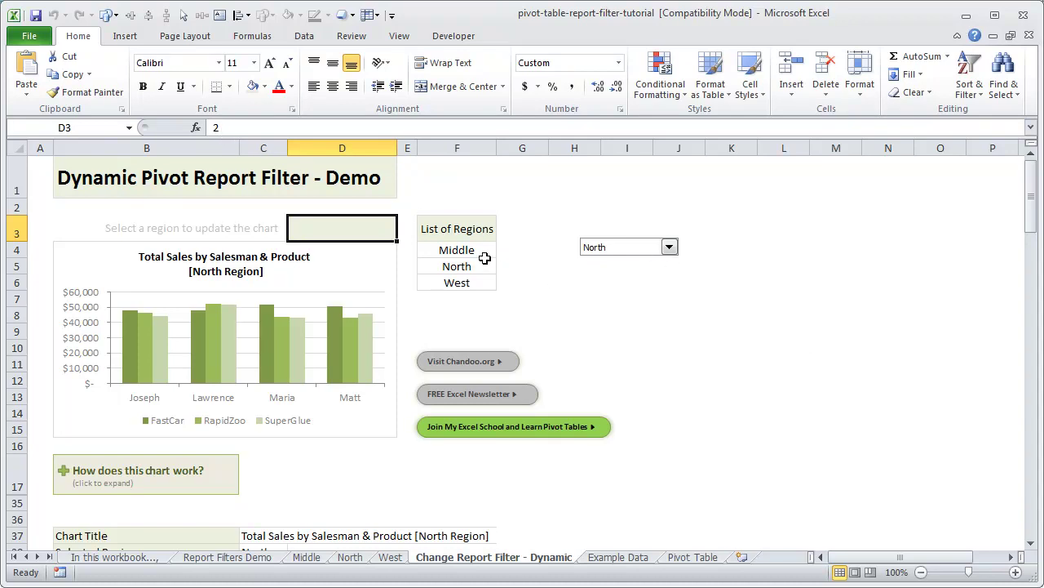
pyautogui.scroll(-5, 446, 403)
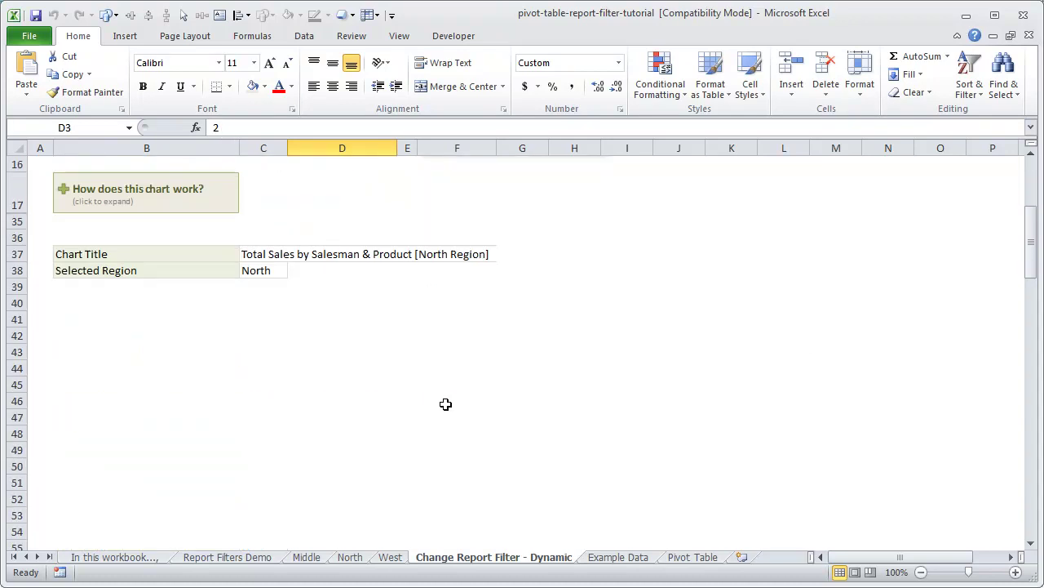
pyautogui.click(262, 275)
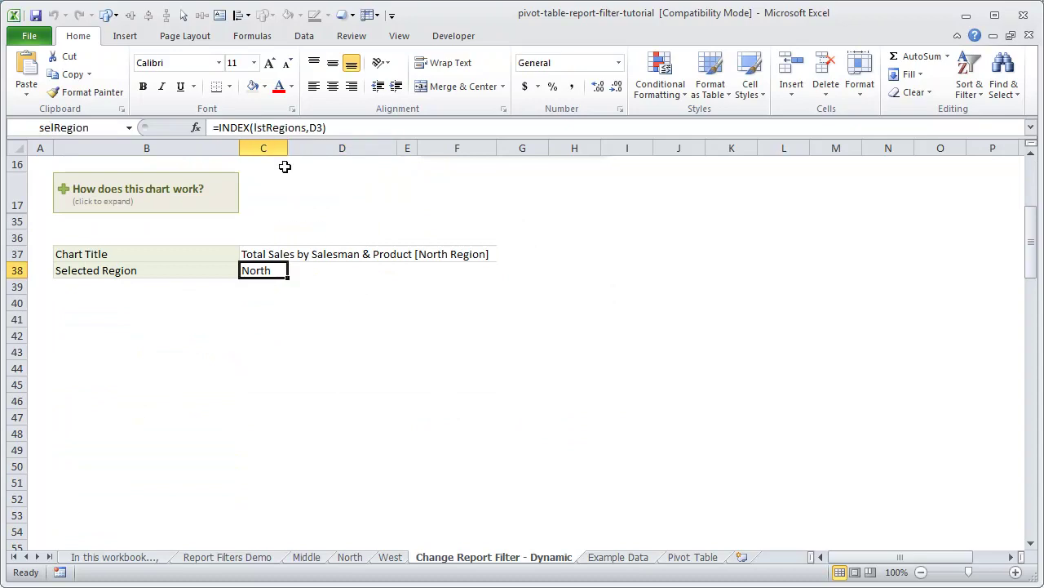
pyautogui.scroll(5, 599, 297)
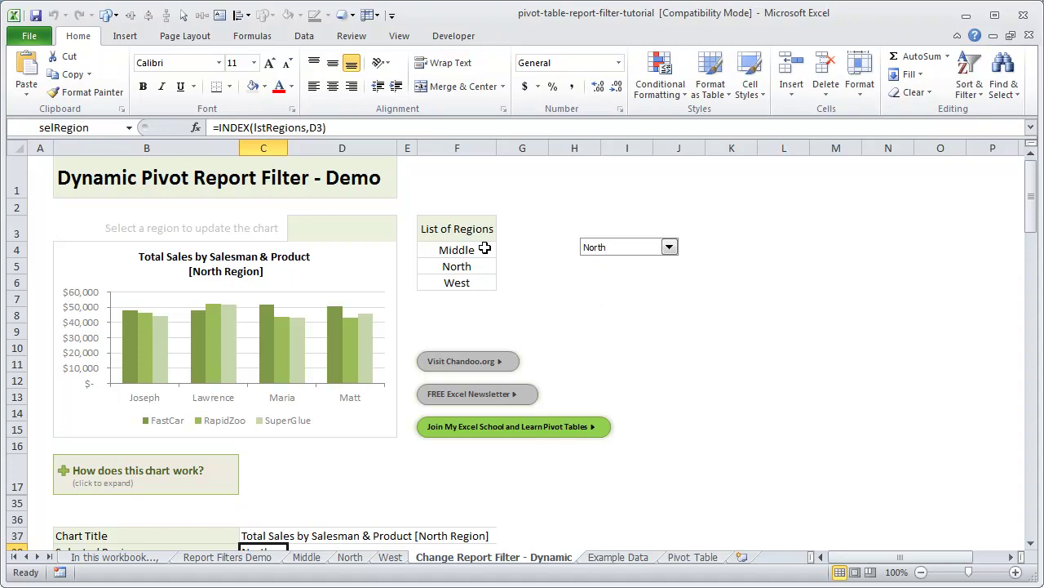
pyautogui.moveTo(485, 249); pyautogui.dragTo(485, 283)
pyautogui.click(614, 364)
pyautogui.click(359, 227)
pyautogui.scroll(-3, 338, 495)
pyautogui.click(270, 369)
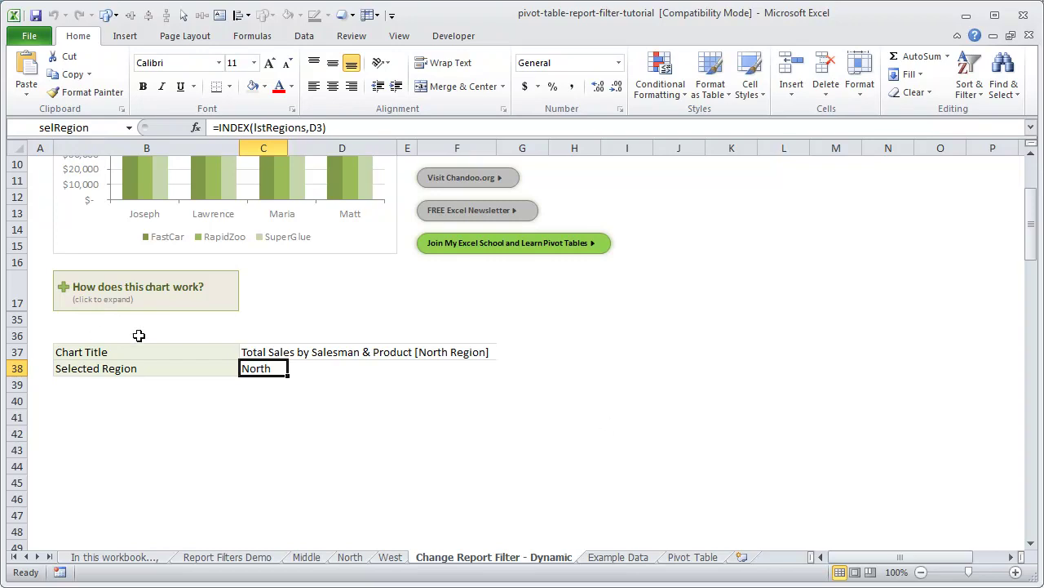
pyautogui.scroll(3, 265, 334)
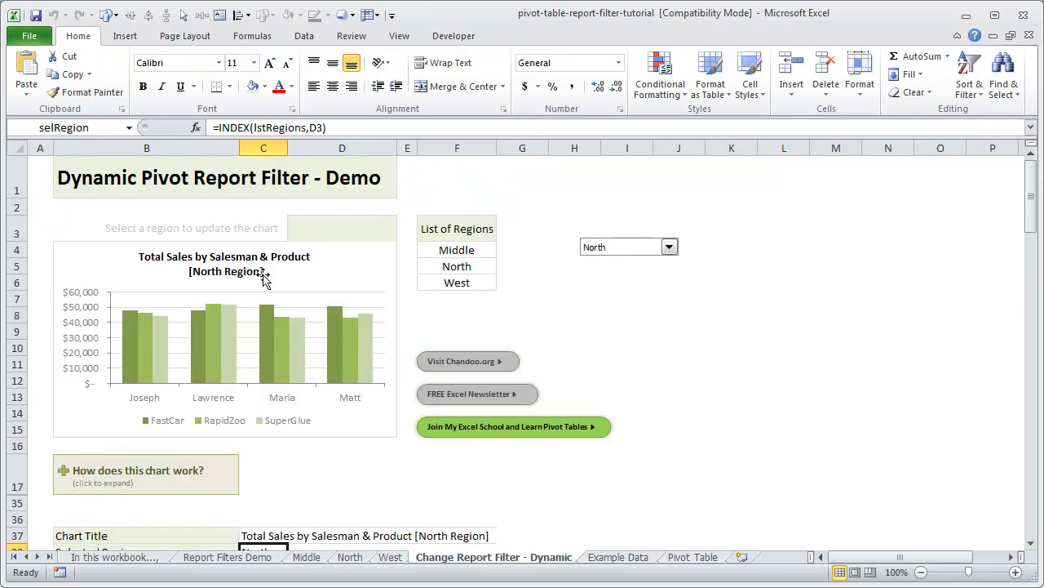
pyautogui.click(280, 533)
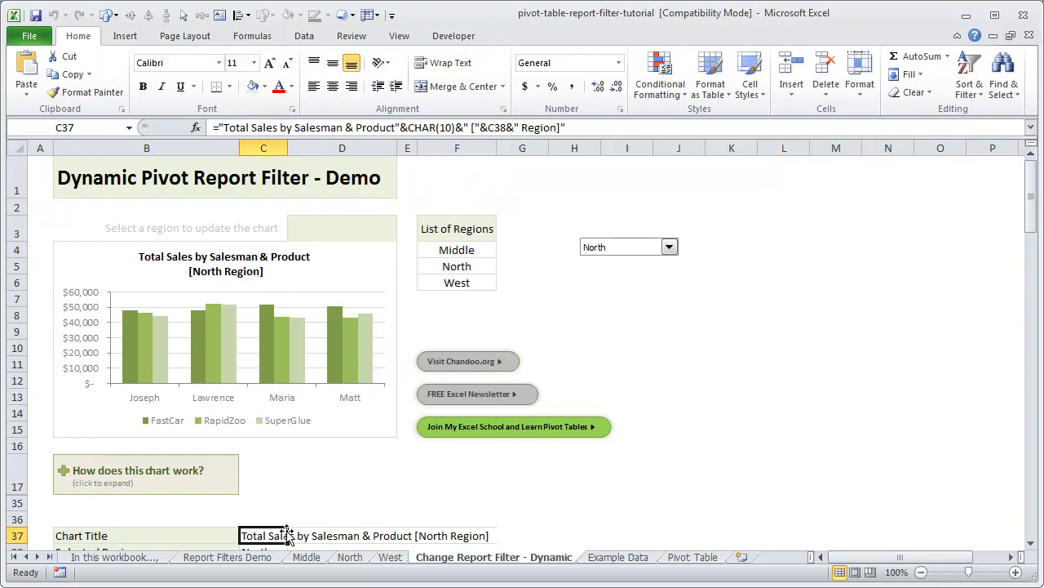
pyautogui.click(225, 263)
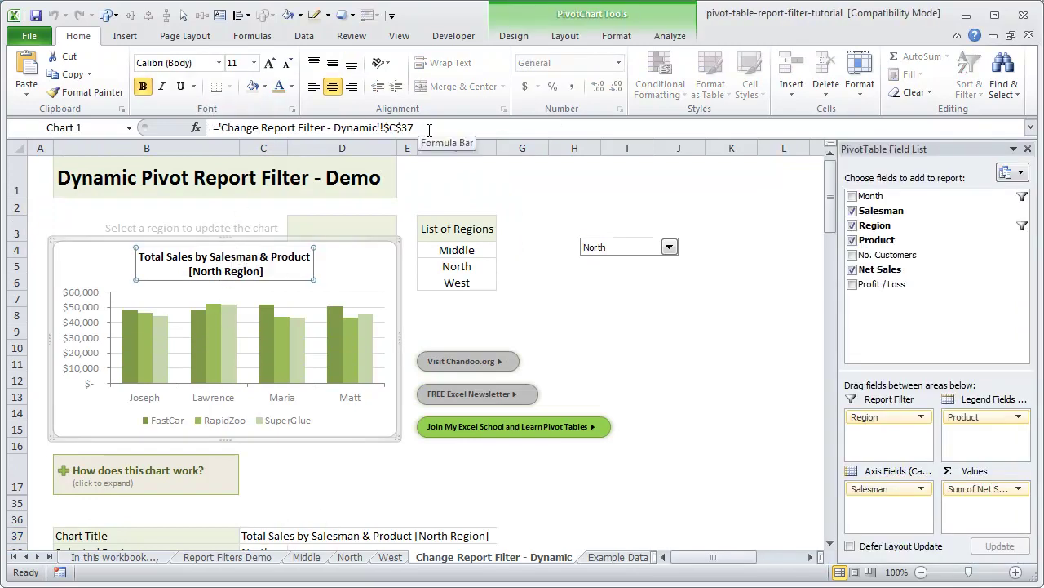
pyautogui.scroll(-1, 388, 462)
pyautogui.scroll(-1, 391, 464)
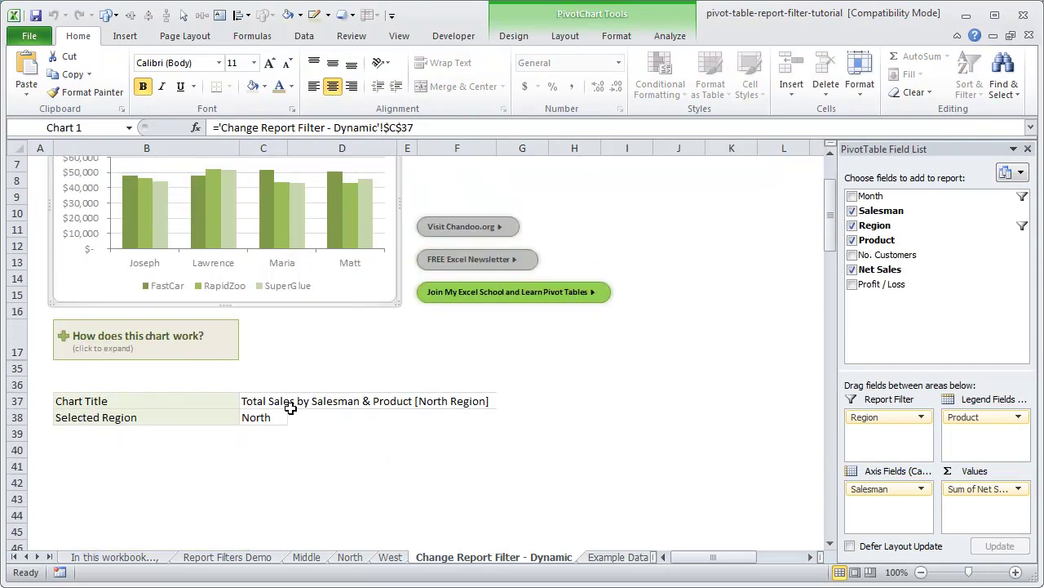
pyautogui.click(280, 418)
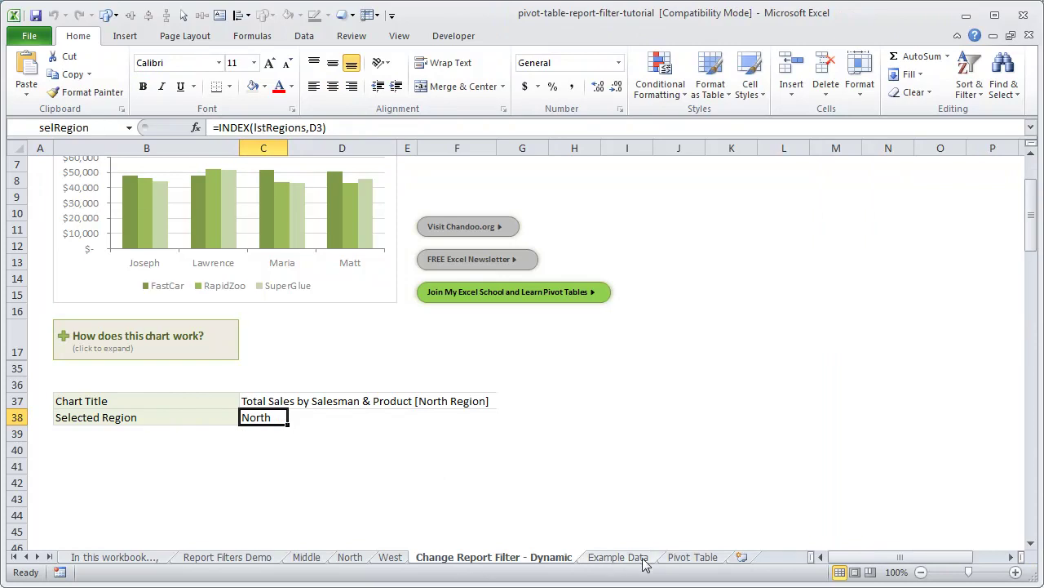
# - Visit the Pivot Table sheet, then return to the dashboard and switch the chart to Middle
pyautogui.click(693, 557)
pyautogui.click(334, 423)
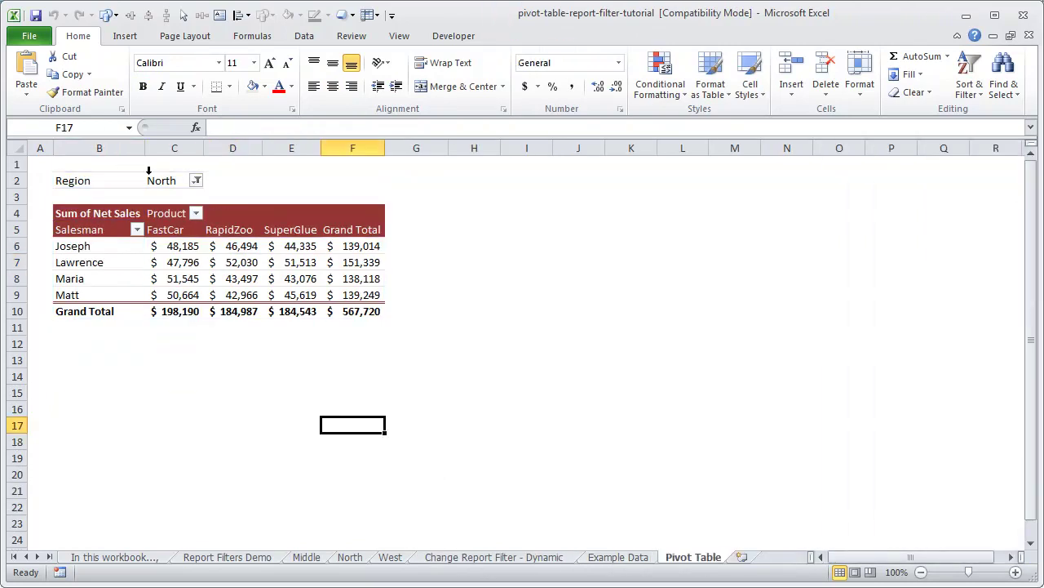
pyautogui.click(467, 556)
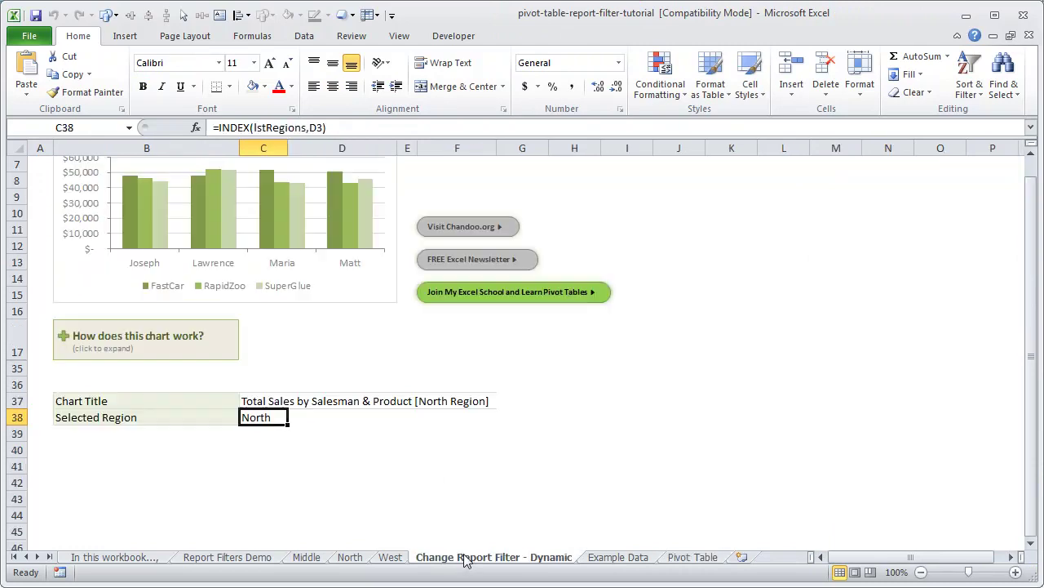
pyautogui.click(669, 246)
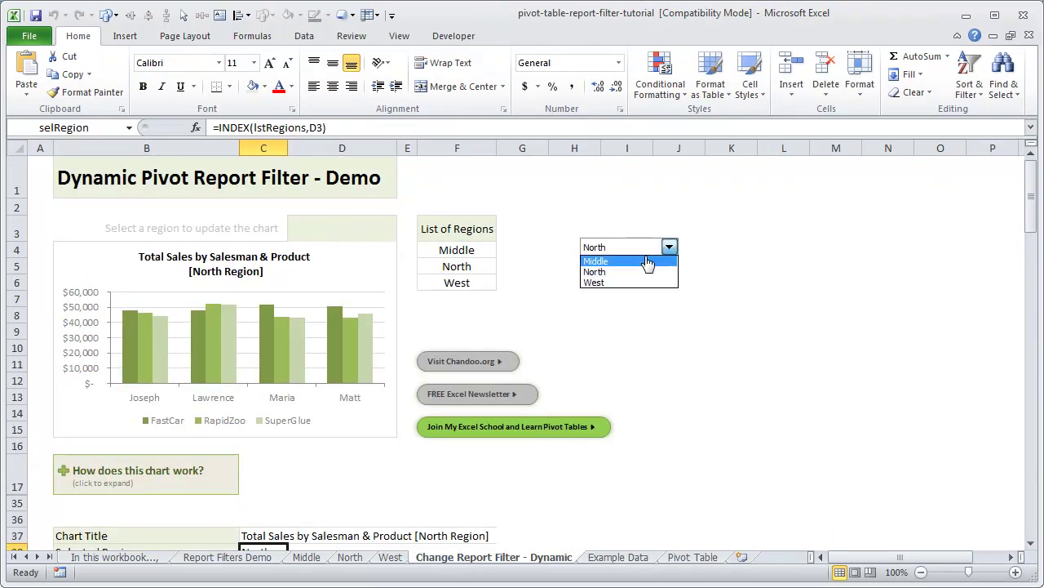
pyautogui.click(622, 261)
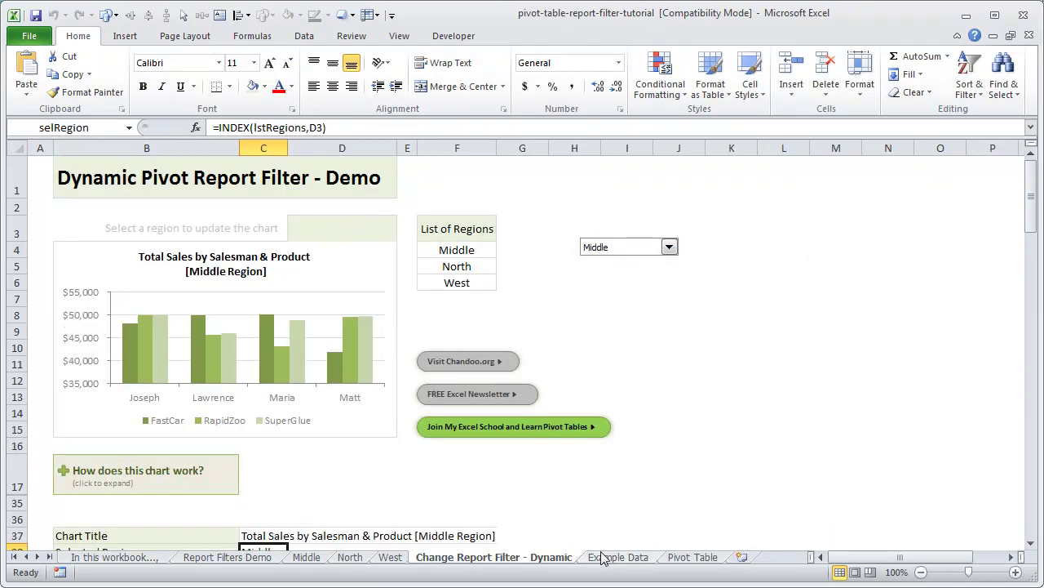
# - Select the pivot chart's plot area and FastCar series to view its source
pyautogui.click(289, 313)
pyautogui.click(290, 313)
pyautogui.click(269, 353)
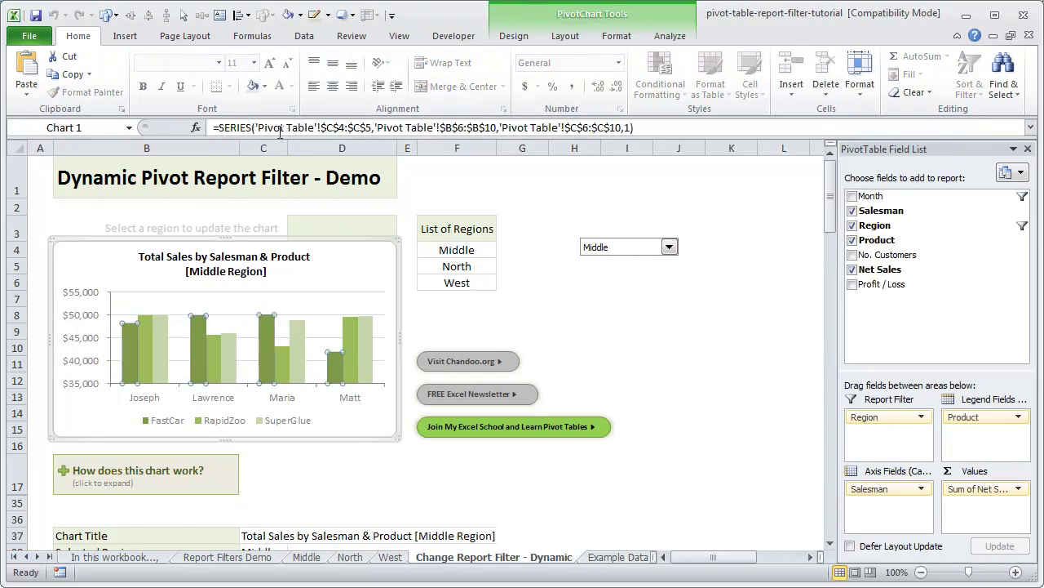
pyautogui.click(706, 413)
# - Check the Pivot Table's Region report filter cell C2, then return to the dashboard sheet
pyautogui.click(670, 552)
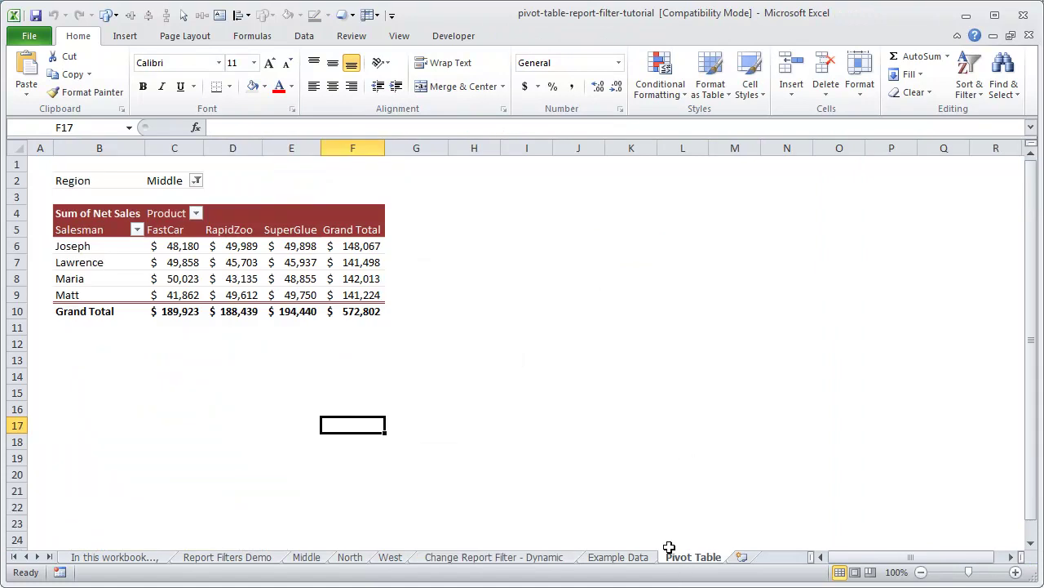
pyautogui.click(165, 180)
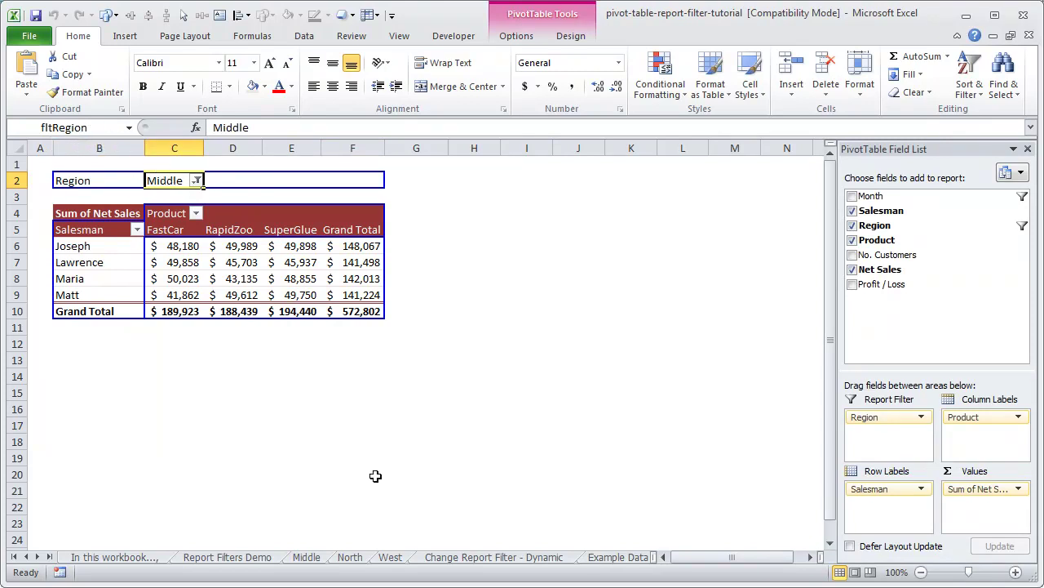
pyautogui.click(420, 558)
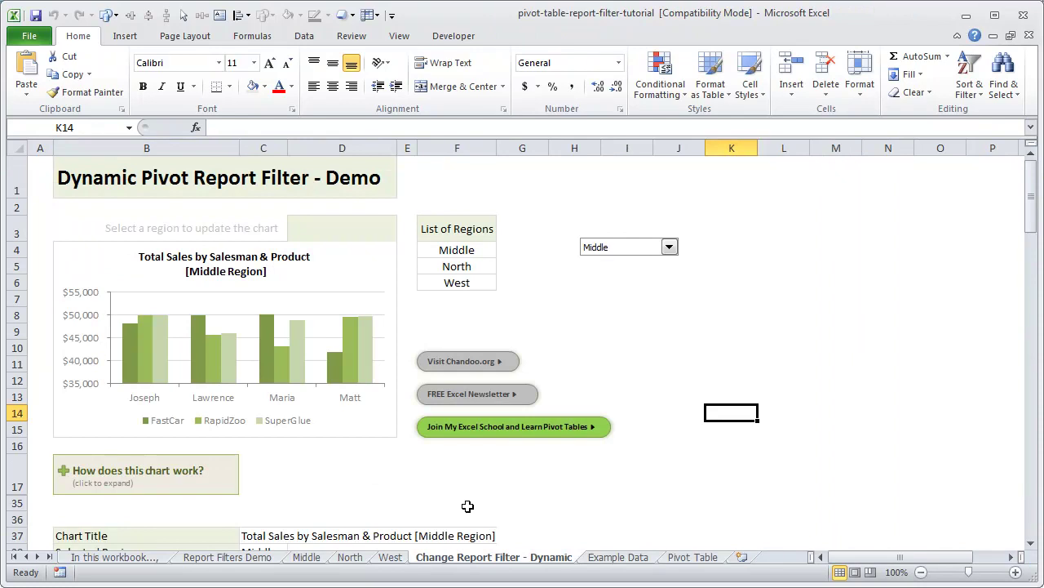
pyautogui.rightClick(466, 563)
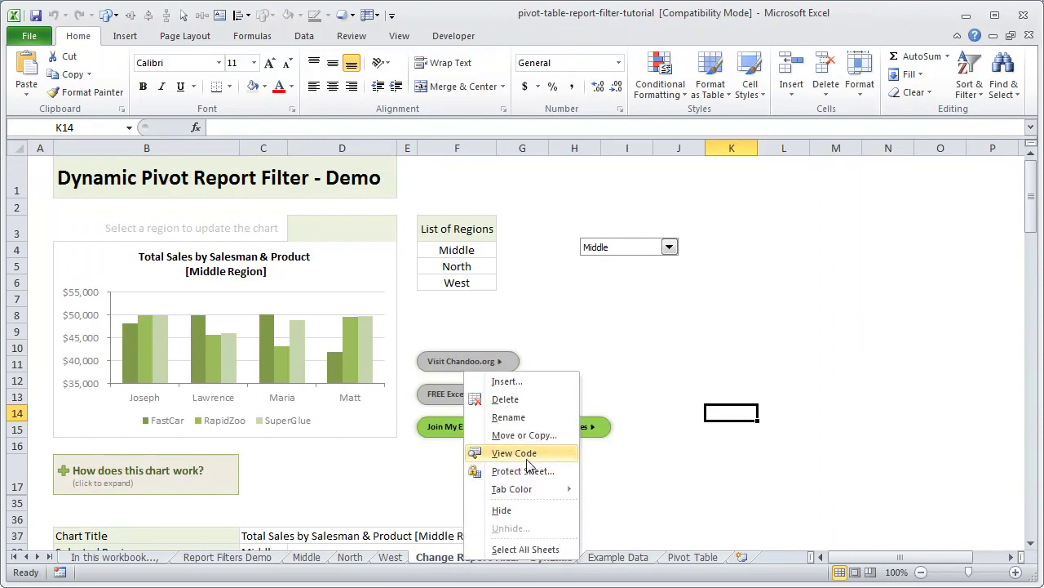
pyautogui.click(526, 455)
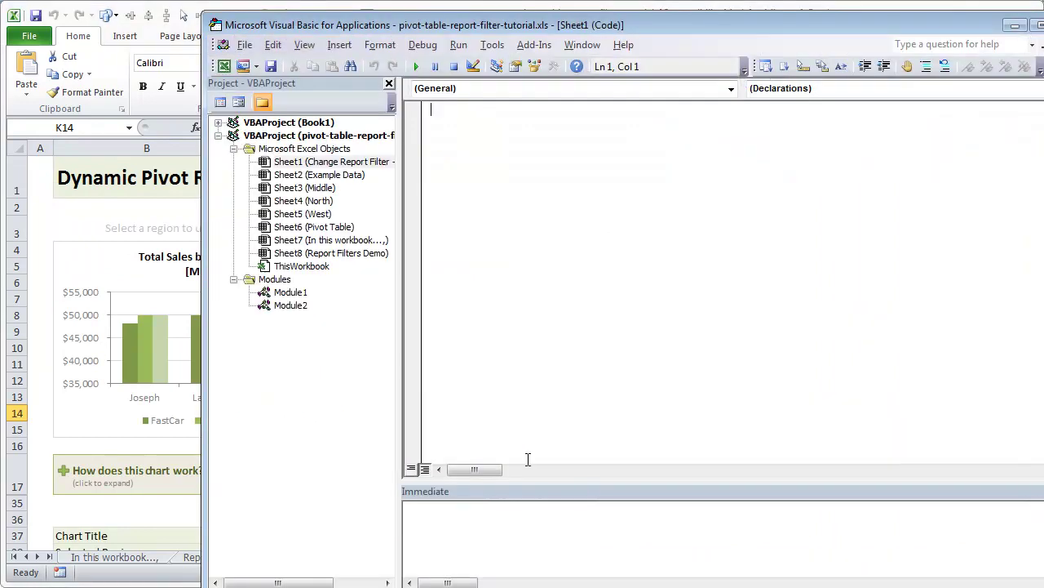
pyautogui.click(282, 292)
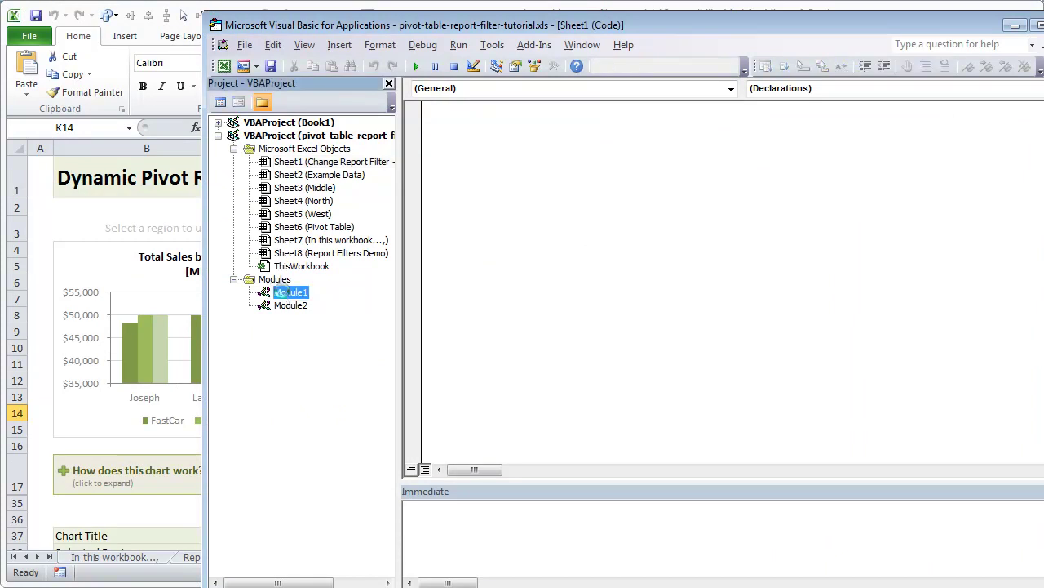
pyautogui.doubleClick(282, 292)
pyautogui.click(91, 215)
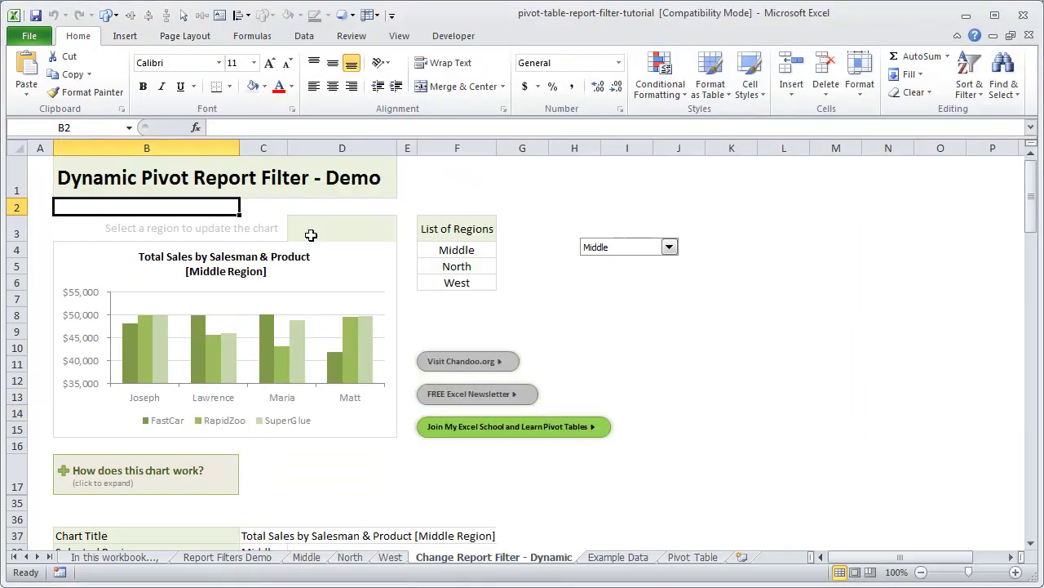
pyautogui.rightClick(600, 258)
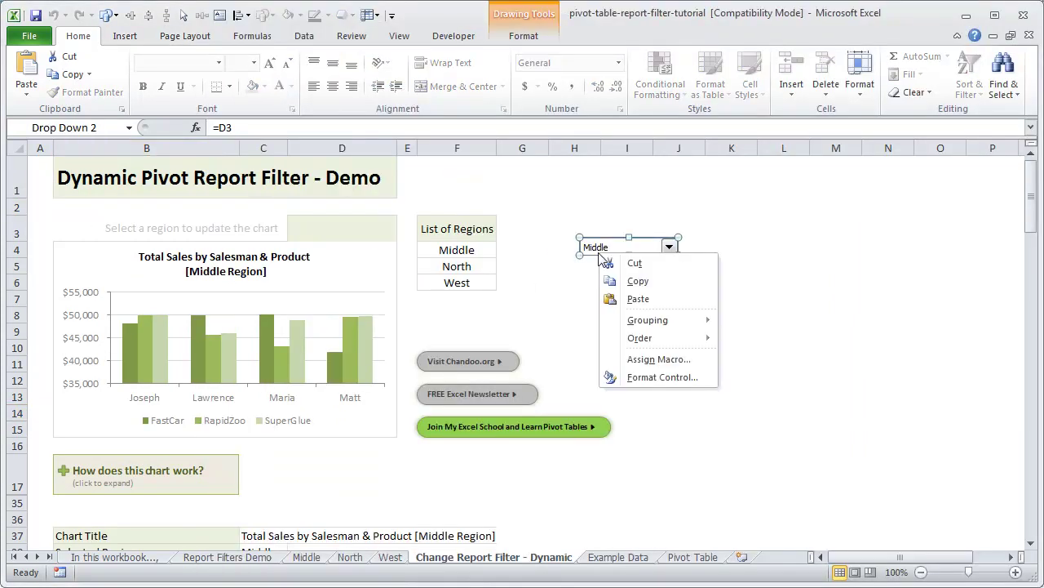
pyautogui.click(659, 359)
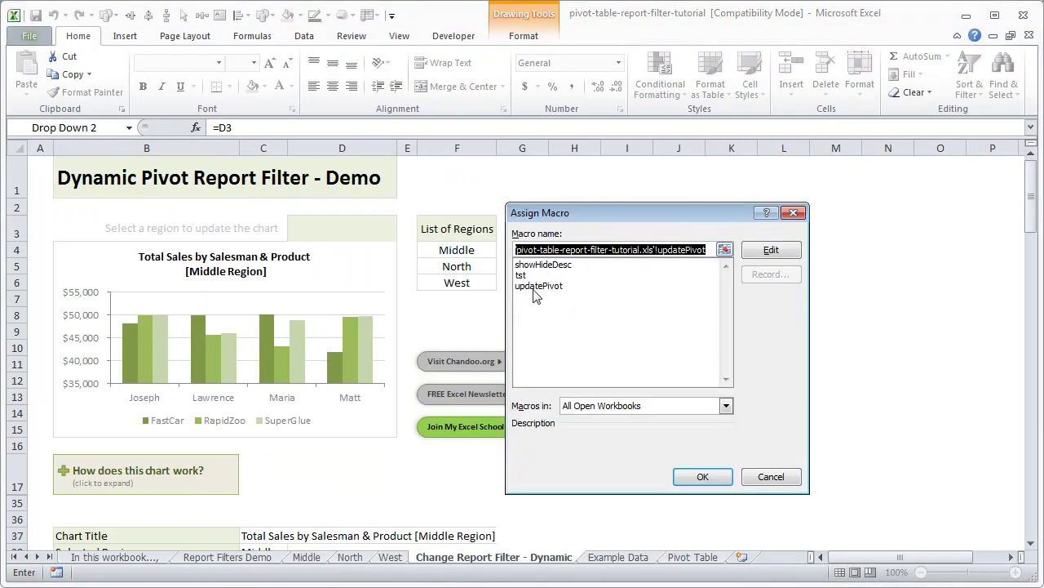
pyautogui.click(783, 481)
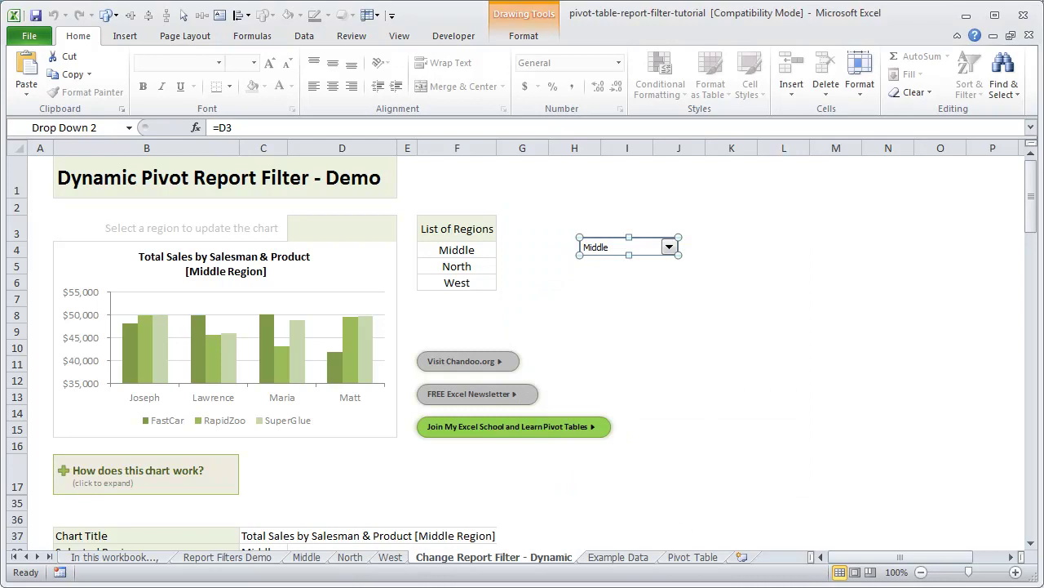
pyautogui.rightClick(476, 566)
pyautogui.click(535, 448)
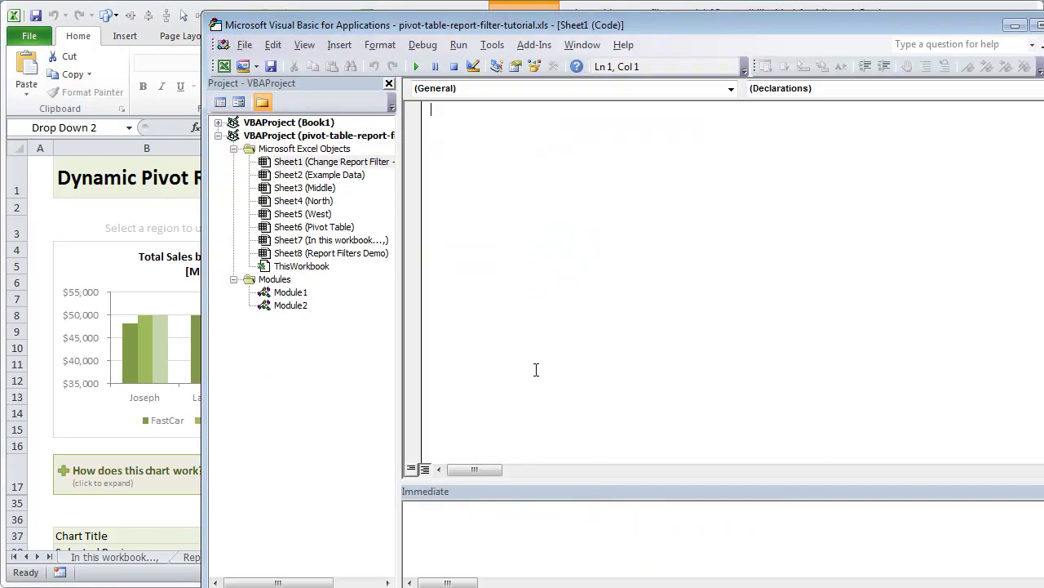
pyautogui.moveTo(432, 29); pyautogui.dragTo(262, 21)
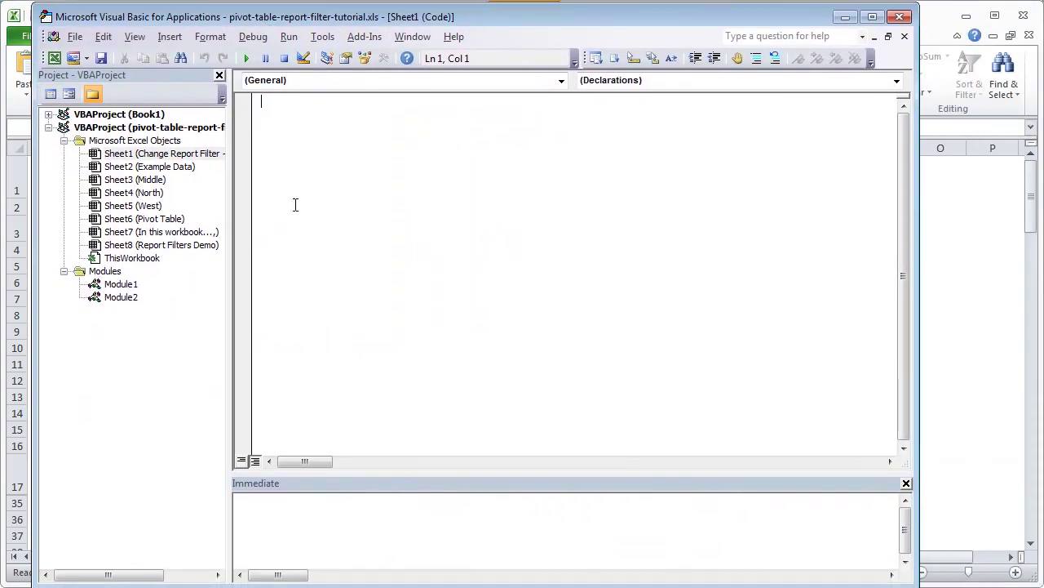
pyautogui.doubleClick(120, 285)
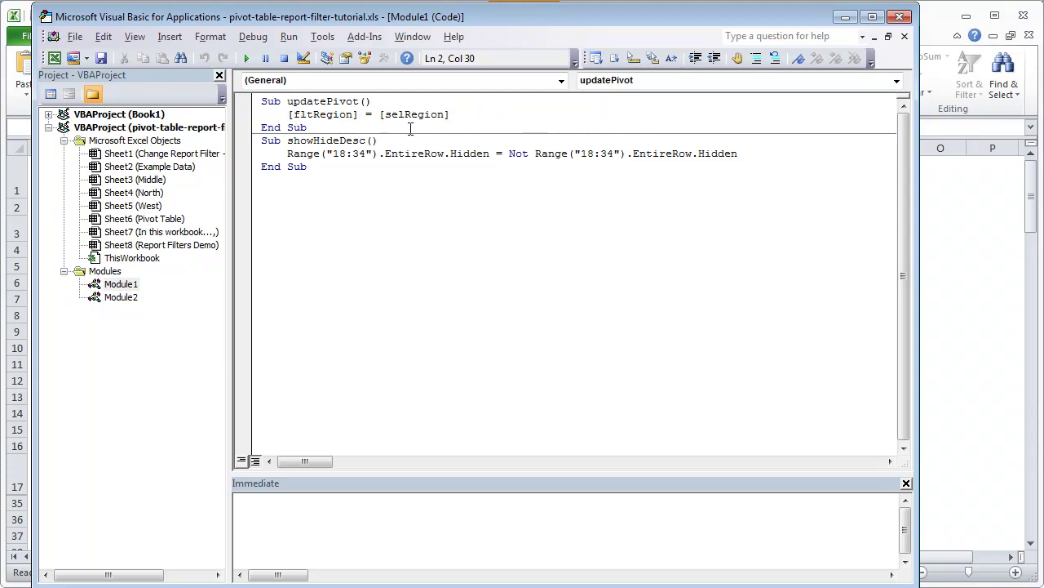
pyautogui.moveTo(382, 115); pyautogui.dragTo(457, 114)
pyautogui.click(479, 114)
pyautogui.moveTo(361, 113); pyautogui.dragTo(293, 121)
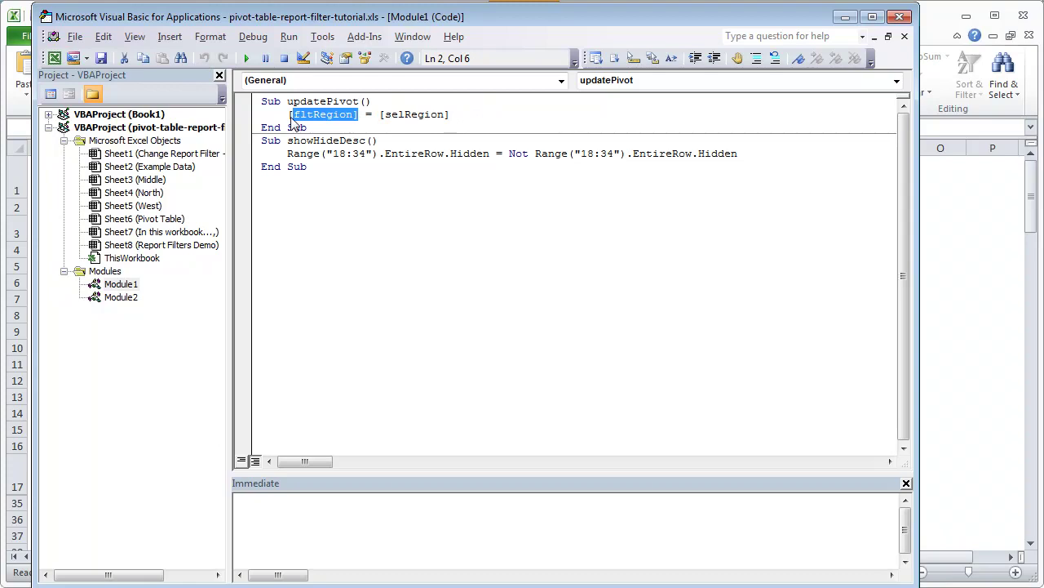
pyautogui.click(507, 114)
pyautogui.hotkey('alt', 'F11')
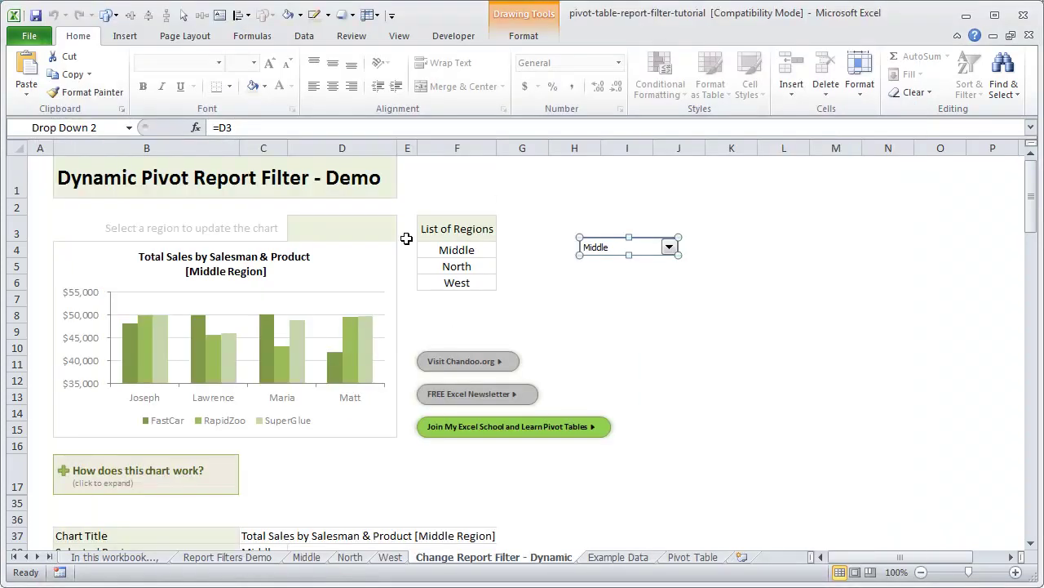
# - Pick North, then West in the form drop-down, and confirm the Pivot Table's Region filter reads West
pyautogui.click(697, 304)
pyautogui.click(669, 246)
pyautogui.click(649, 270)
pyautogui.click(646, 254)
pyautogui.click(626, 282)
pyautogui.click(643, 310)
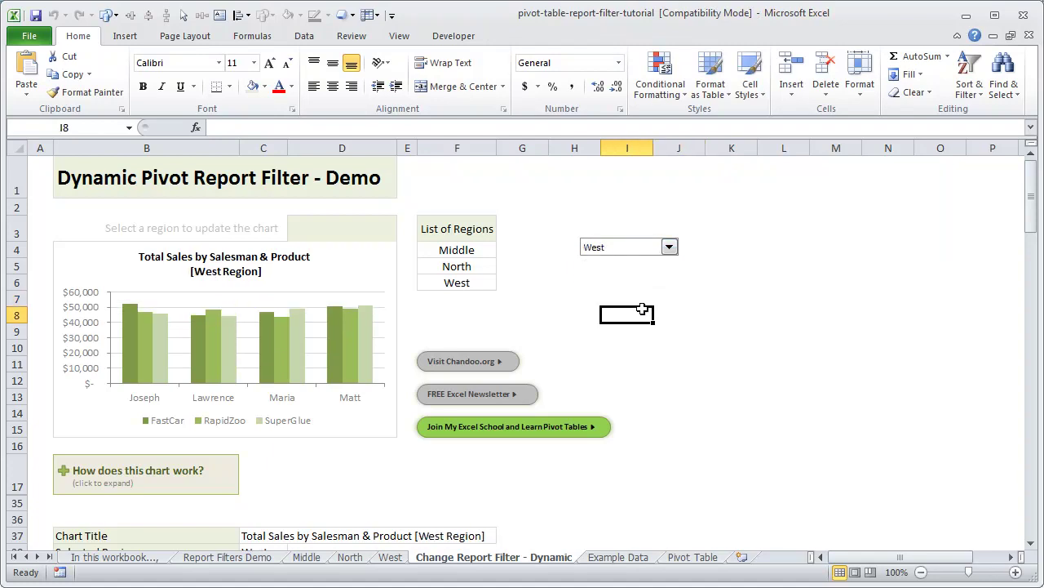
pyautogui.scroll(-1, 507, 451)
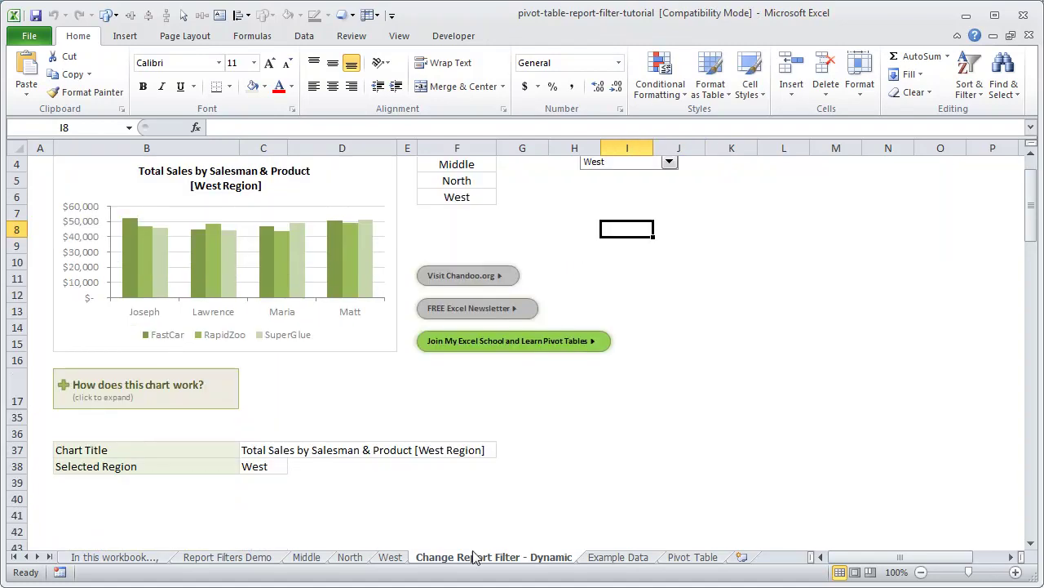
pyautogui.click(692, 556)
pyautogui.click(179, 174)
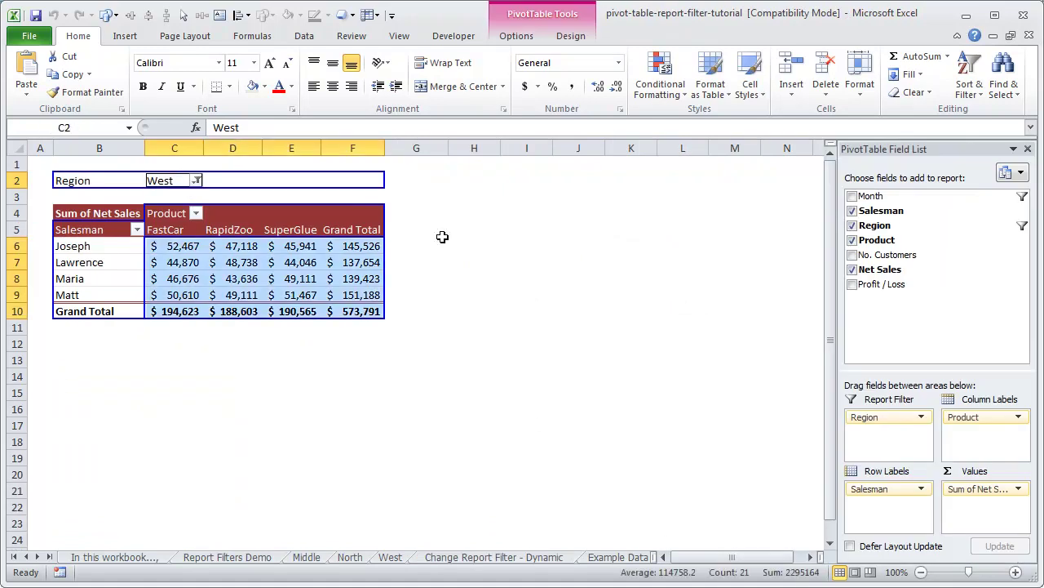
# - Enter Middle in the pivot's Region filter cell C2, then return to the dashboard sheet
pyautogui.click(631, 230)
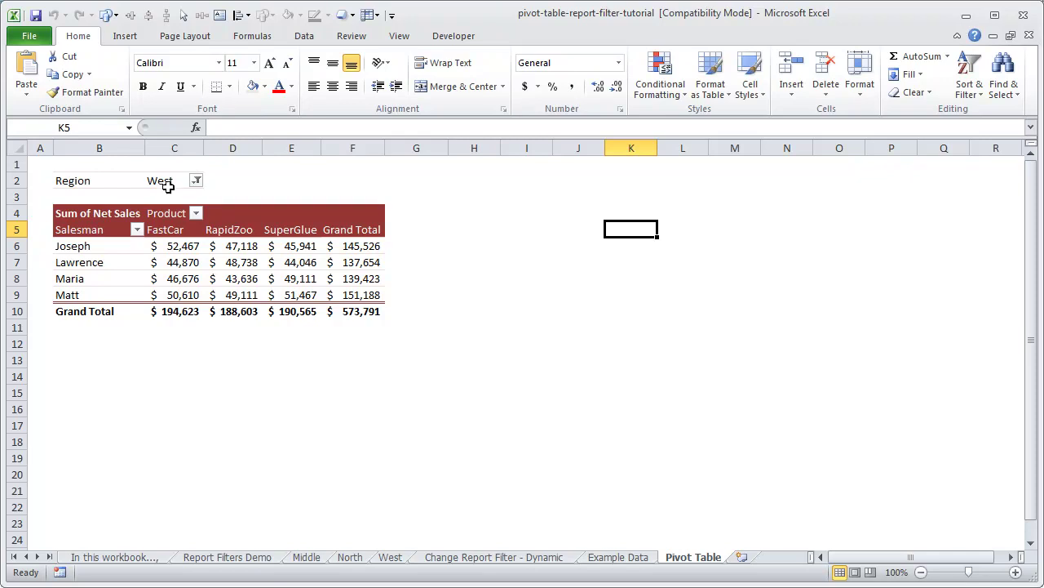
pyautogui.click(167, 186)
pyautogui.click(160, 181)
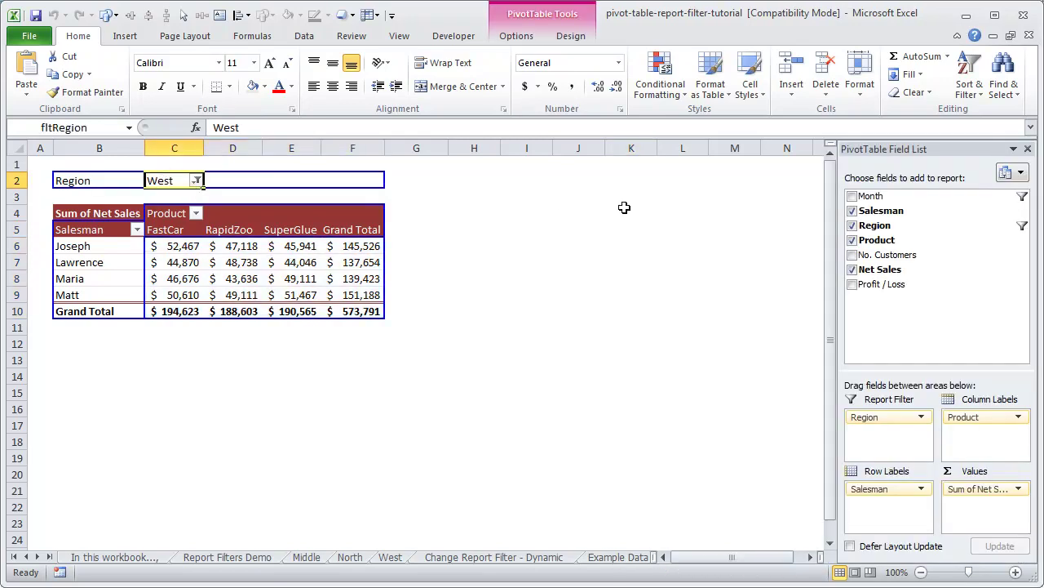
pyautogui.write('Middle')
pyautogui.press('Return')
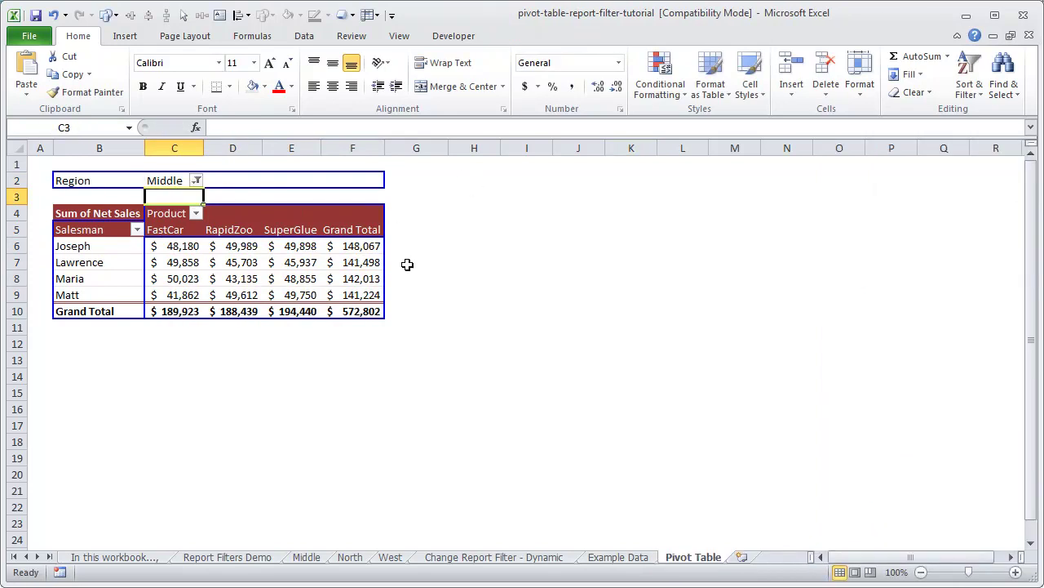
pyautogui.click(559, 557)
# - Cycle the form drop-down through North and Middle, ending on West
pyautogui.scroll(2, 425, 436)
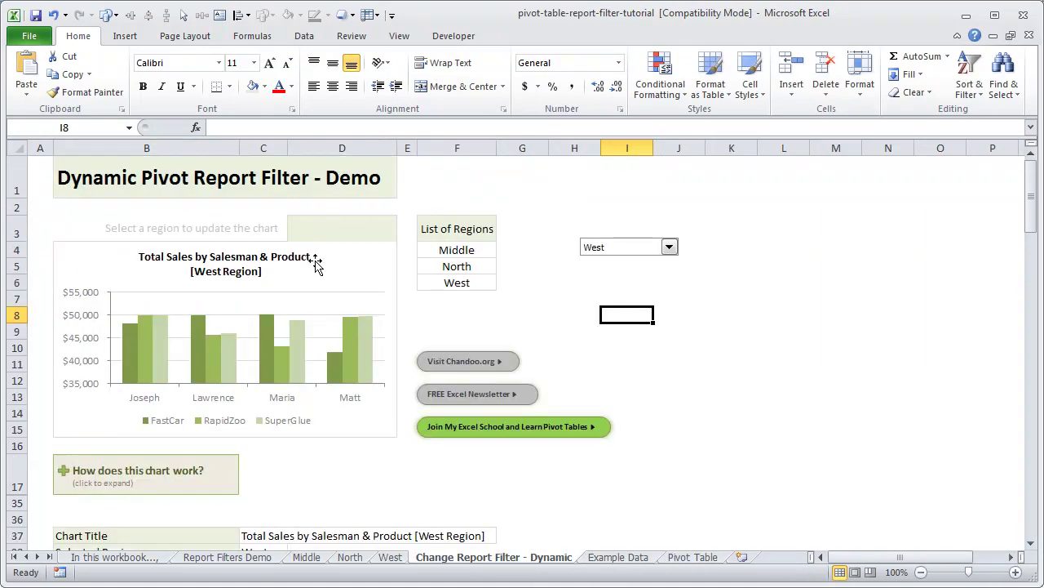
pyautogui.click(595, 232)
pyautogui.click(600, 249)
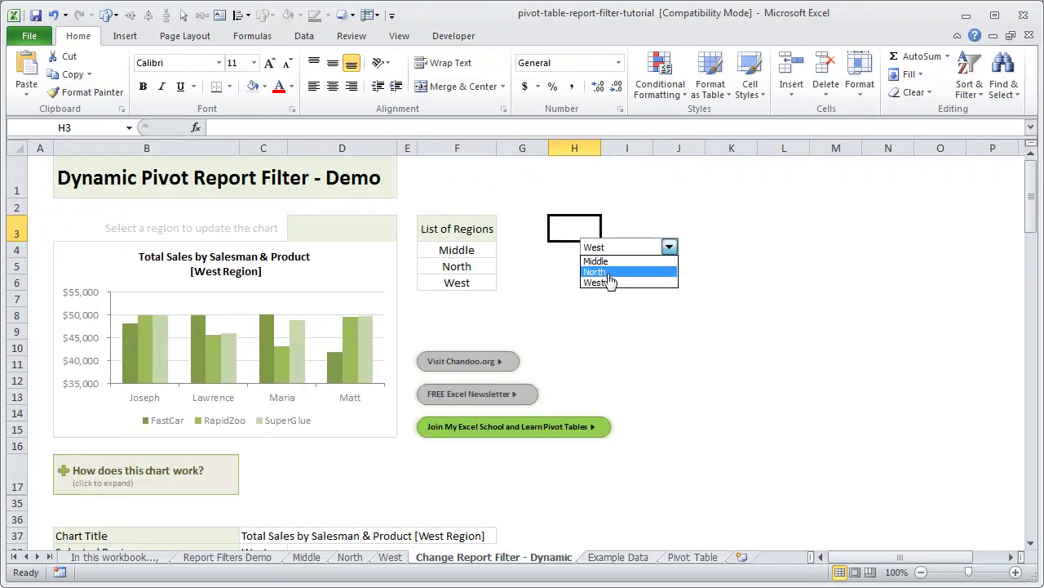
pyautogui.click(604, 271)
pyautogui.click(623, 249)
pyautogui.click(623, 260)
pyautogui.click(625, 245)
pyautogui.click(620, 282)
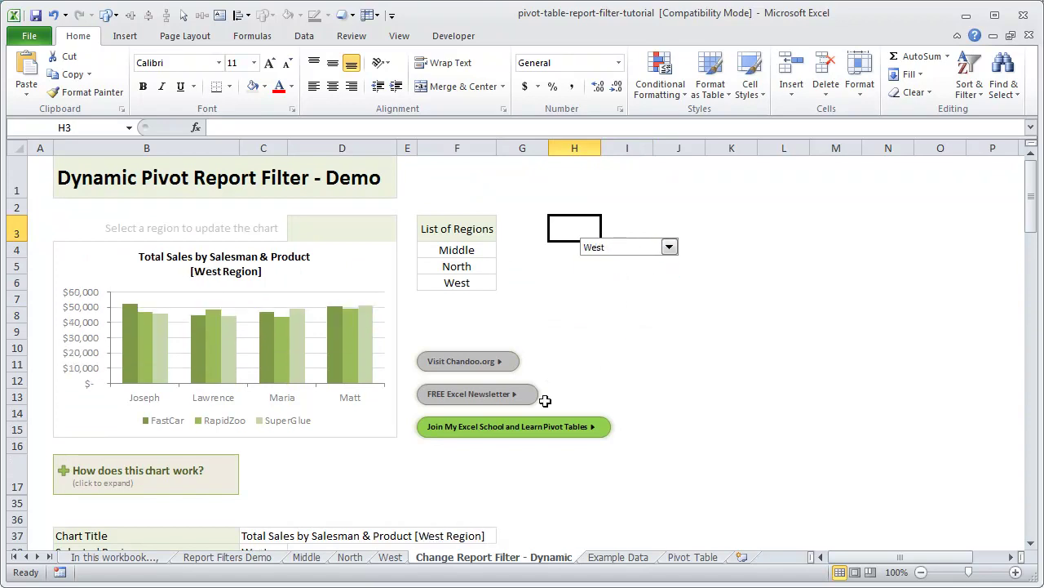
pyautogui.scroll(-3, 526, 375)
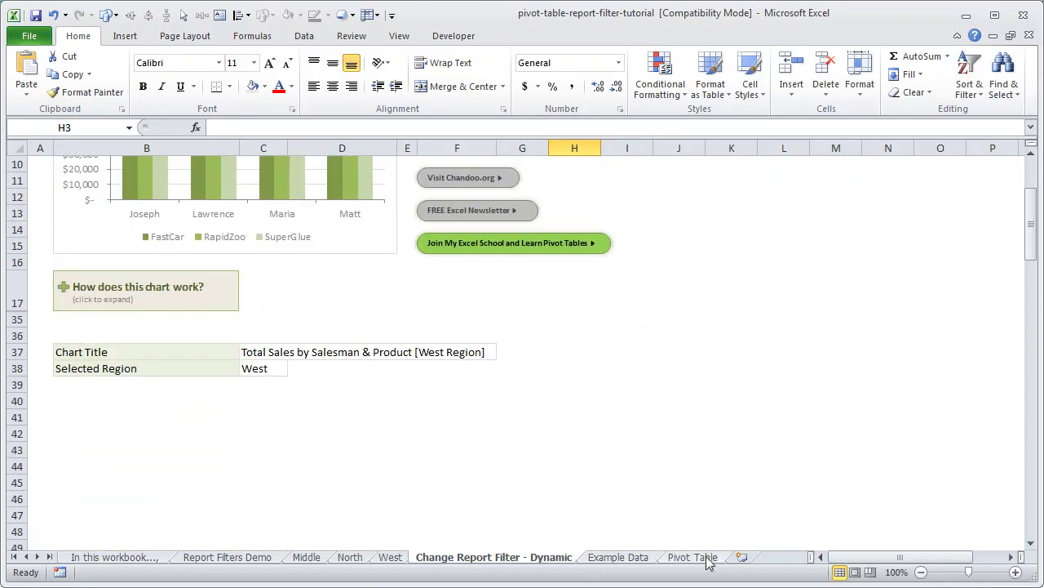
pyautogui.scroll(3, 560, 395)
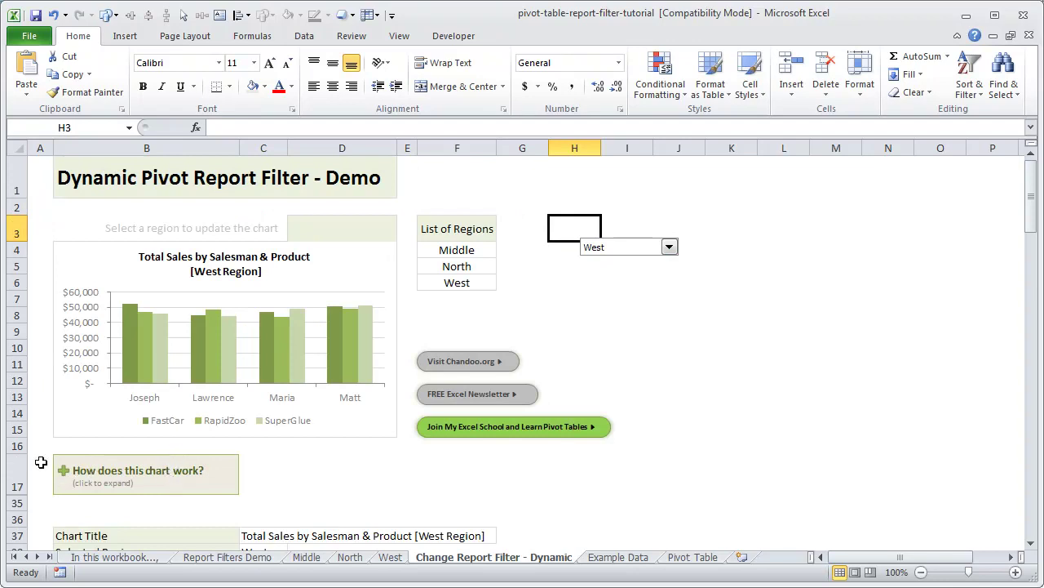
# - Expand the 'How does this chart work?' explanation and scroll through it
pyautogui.click(143, 478)
pyautogui.scroll(-6, 456, 428)
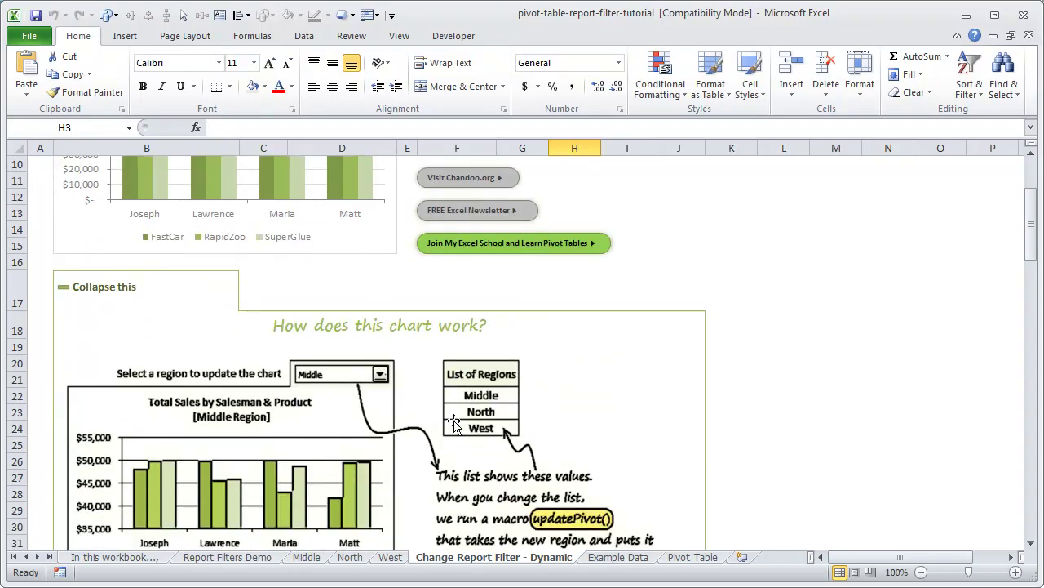
pyautogui.scroll(3, 91, 230)
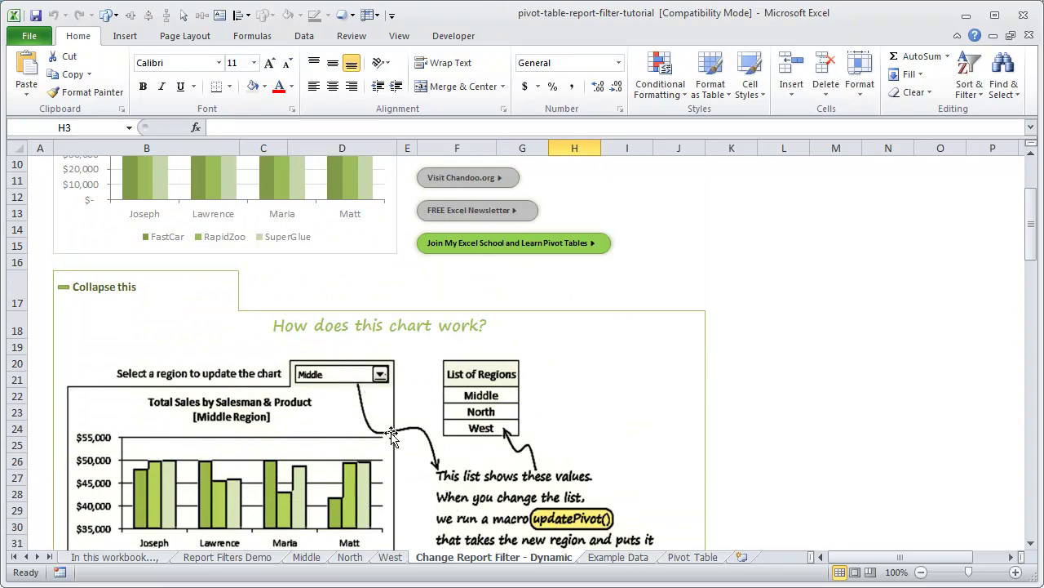
pyautogui.scroll(-1, 509, 392)
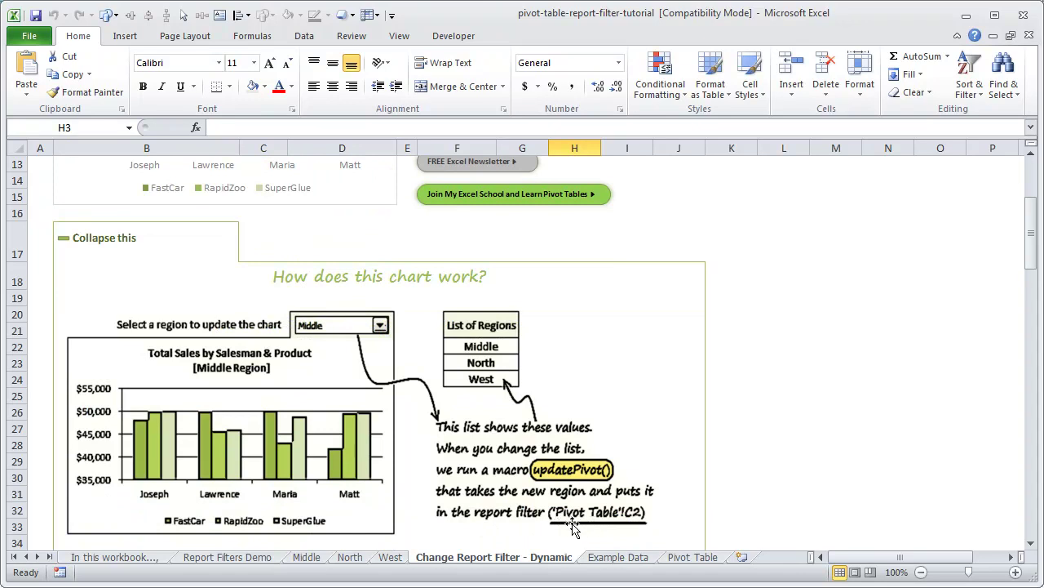
# - Check the Pivot Table's Region filter cell C2, then return to the dashboard
pyautogui.click(683, 559)
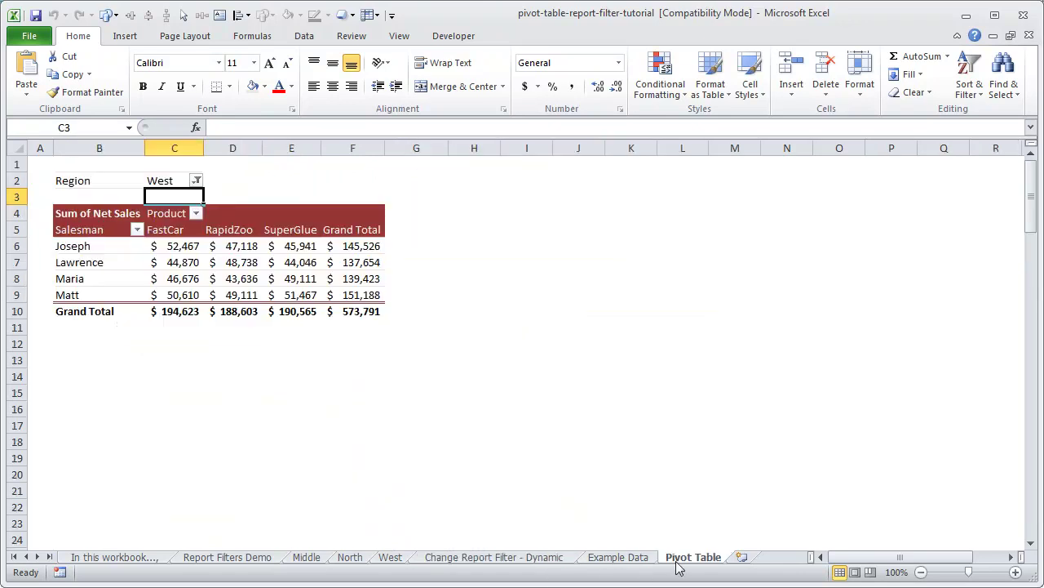
pyautogui.click(163, 174)
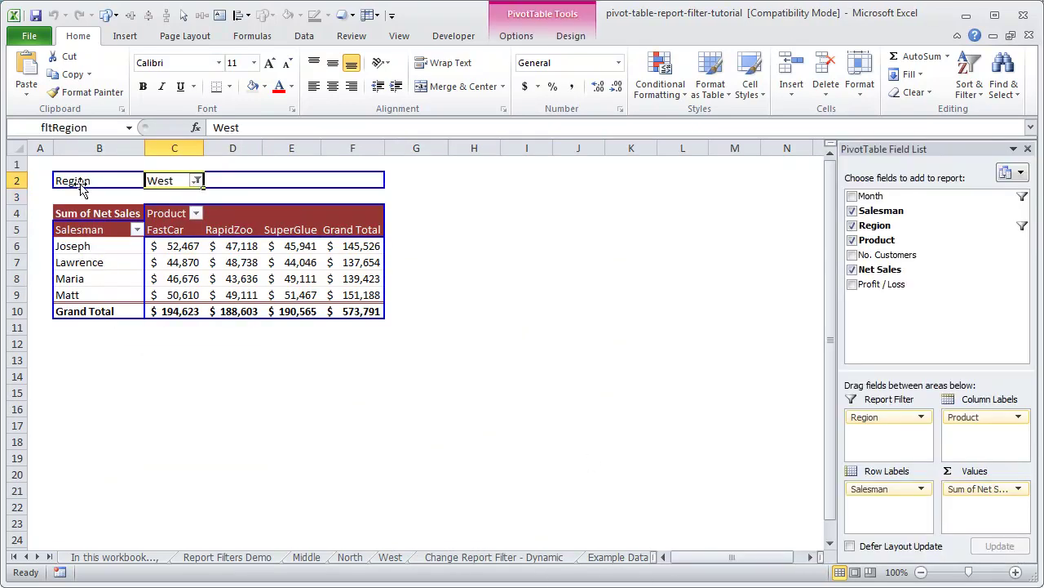
pyautogui.click(490, 557)
pyautogui.scroll(-2, 506, 465)
pyautogui.scroll(2, 494, 465)
# - Hide the explanation panel with 'Collapse this', leaving the West Region chart and drop-down visible
pyautogui.scroll(2, 495, 465)
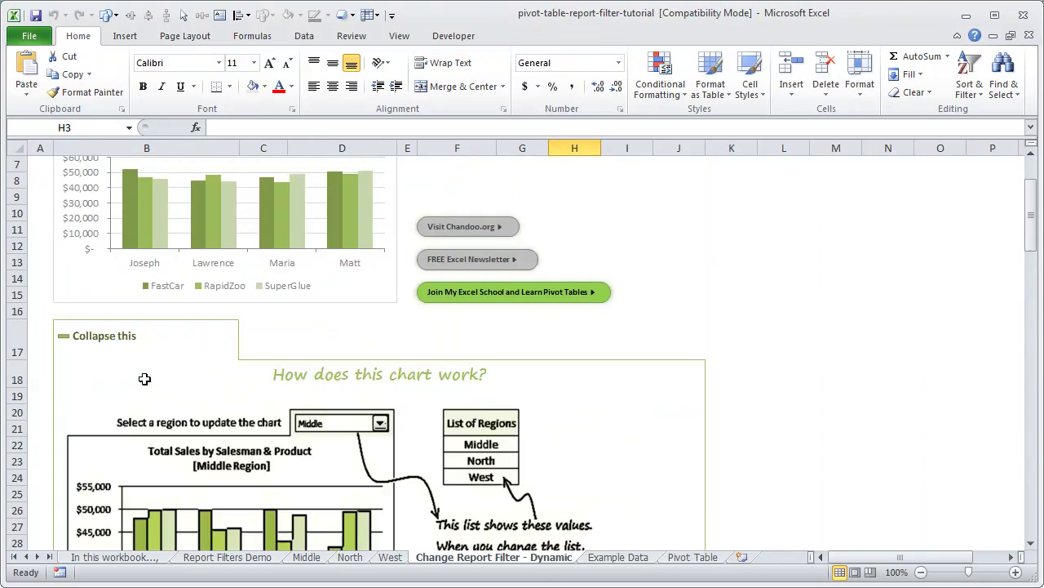
pyautogui.click(127, 337)
pyautogui.click(148, 339)
pyautogui.click(148, 339)
pyautogui.scroll(-4, 560, 394)
pyautogui.scroll(6, 560, 393)
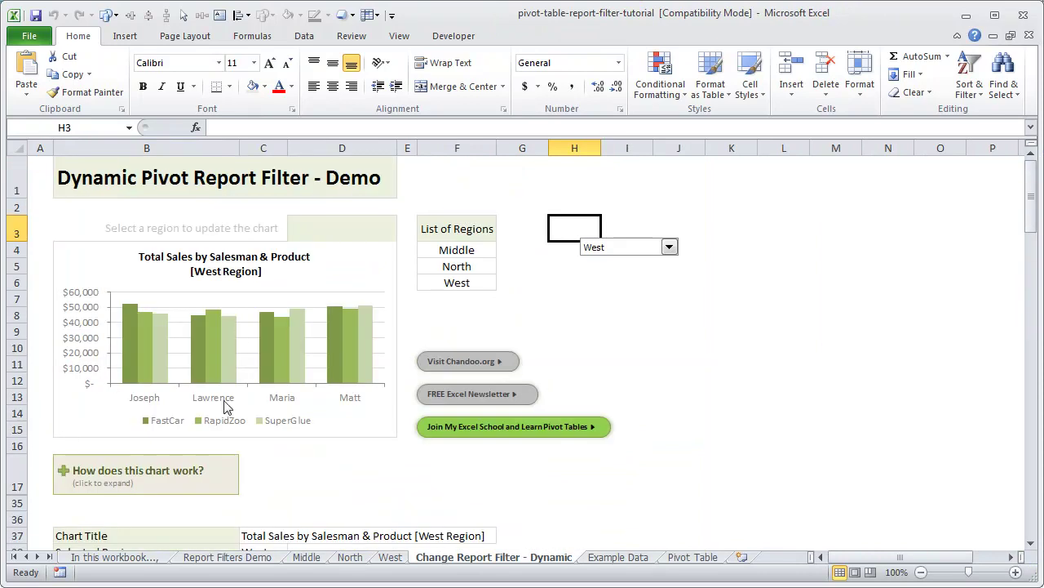